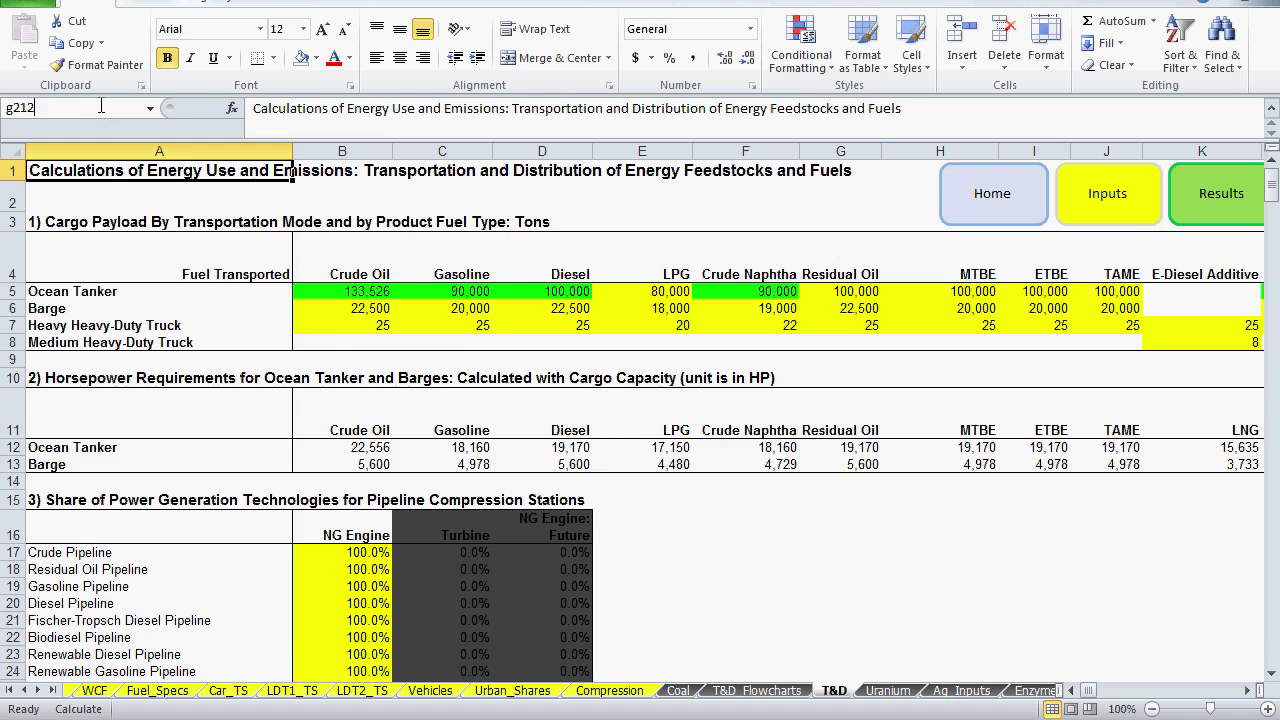
- Go to cell G212 on the T&D sheet and examine the Z125 reference in its formula without changing it
{"action": "left_click", "coordinate": [1272, 676]}
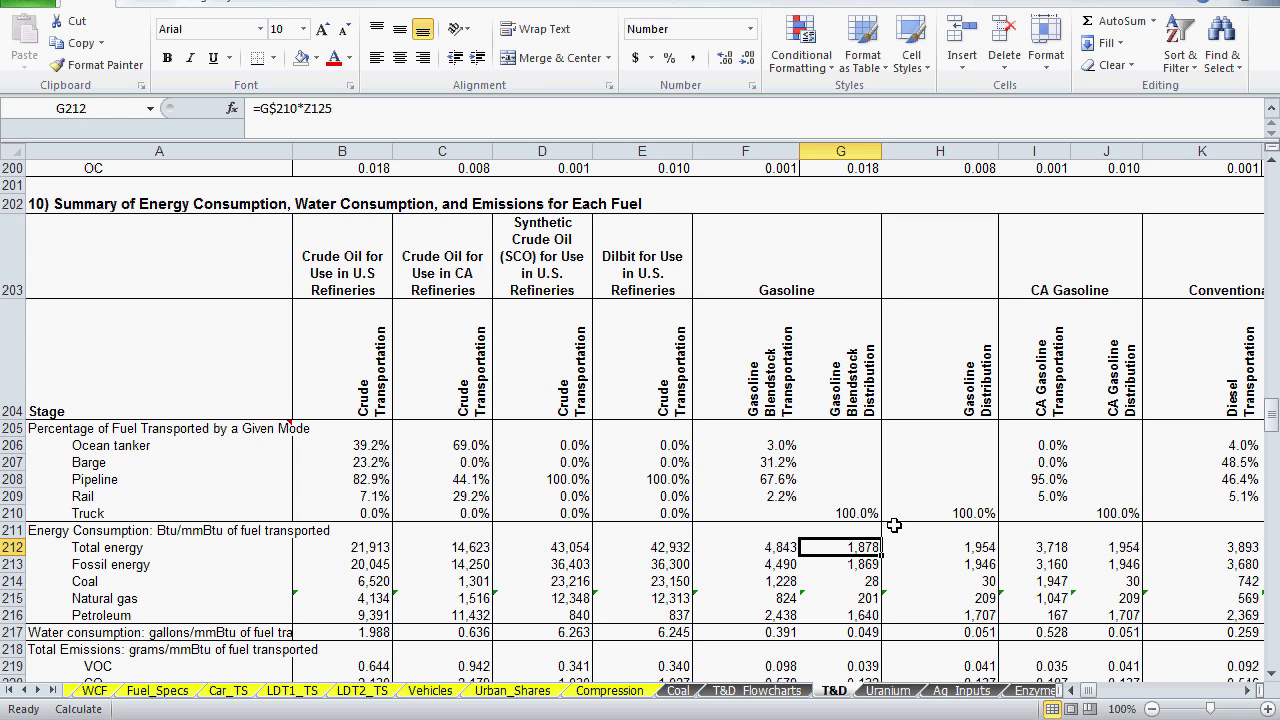
{"action": "left_click", "coordinate": [339, 109]}
{"action": "key", "text": "shift+Left"}
{"action": "key", "text": "shift+Left"}
{"action": "key", "text": "shift+Left"}
{"action": "key", "text": "shift+Left"}
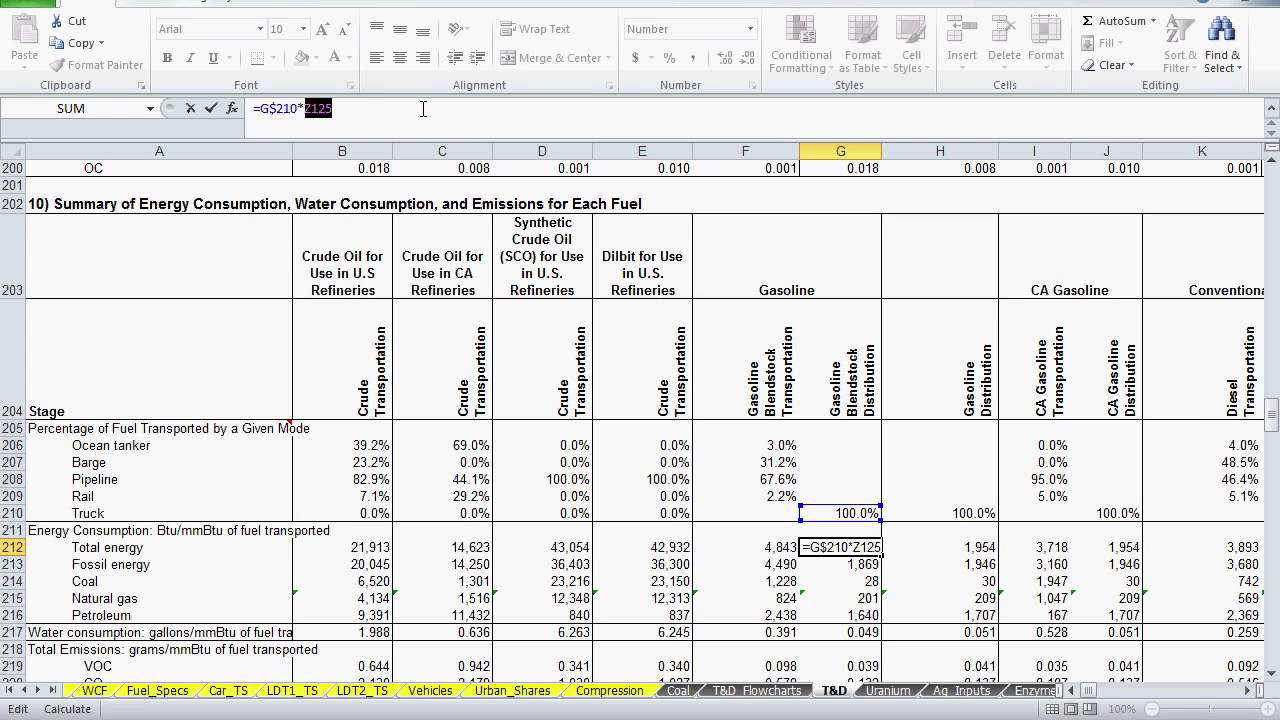
{"action": "key", "text": "Right"}
{"action": "key", "text": "ctrl+Return"}
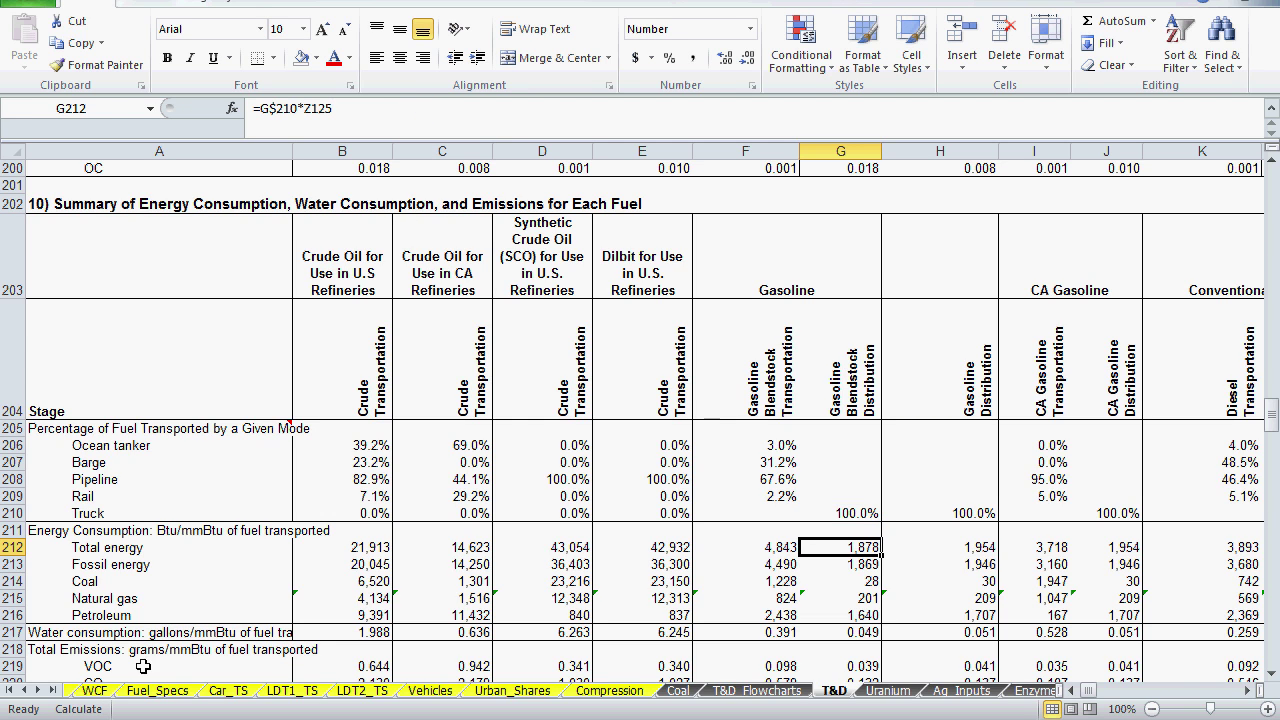
- Return to the Results sheet and select the gasoline distribution and storage references in AW41:AW42
{"action": "left_click", "coordinate": [12, 690]}
{"action": "left_click", "coordinate": [223, 690]}
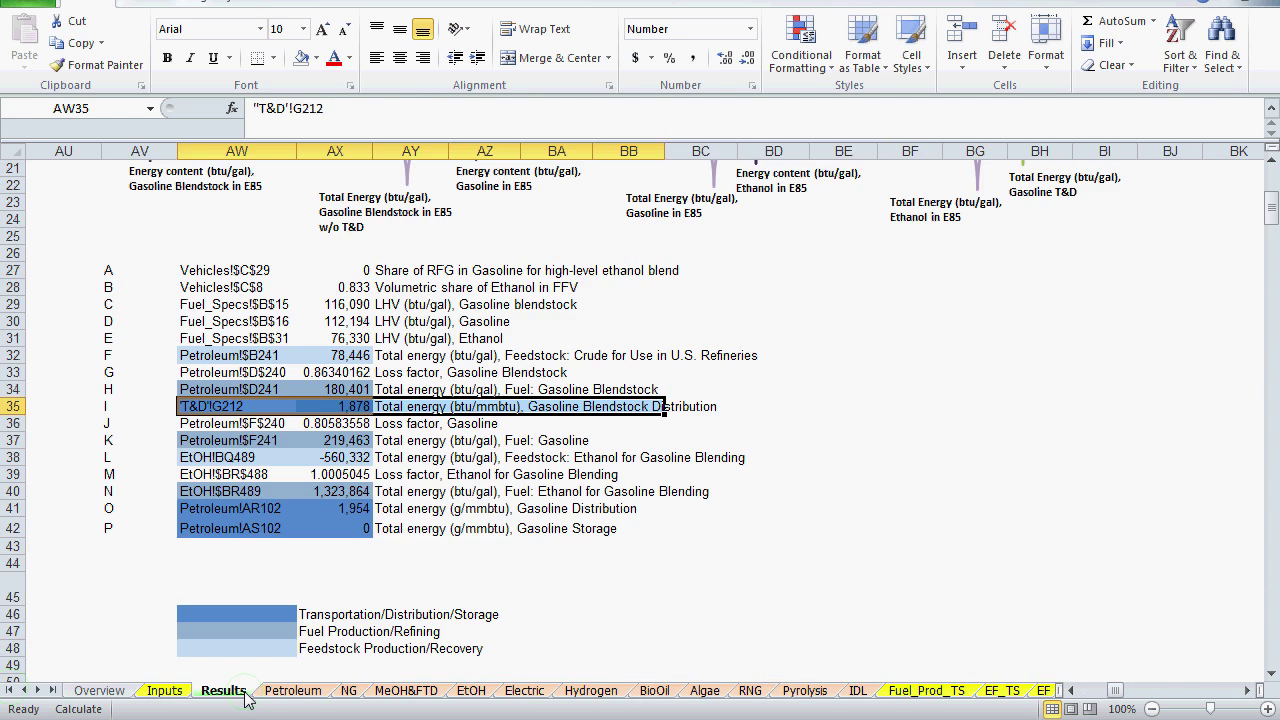
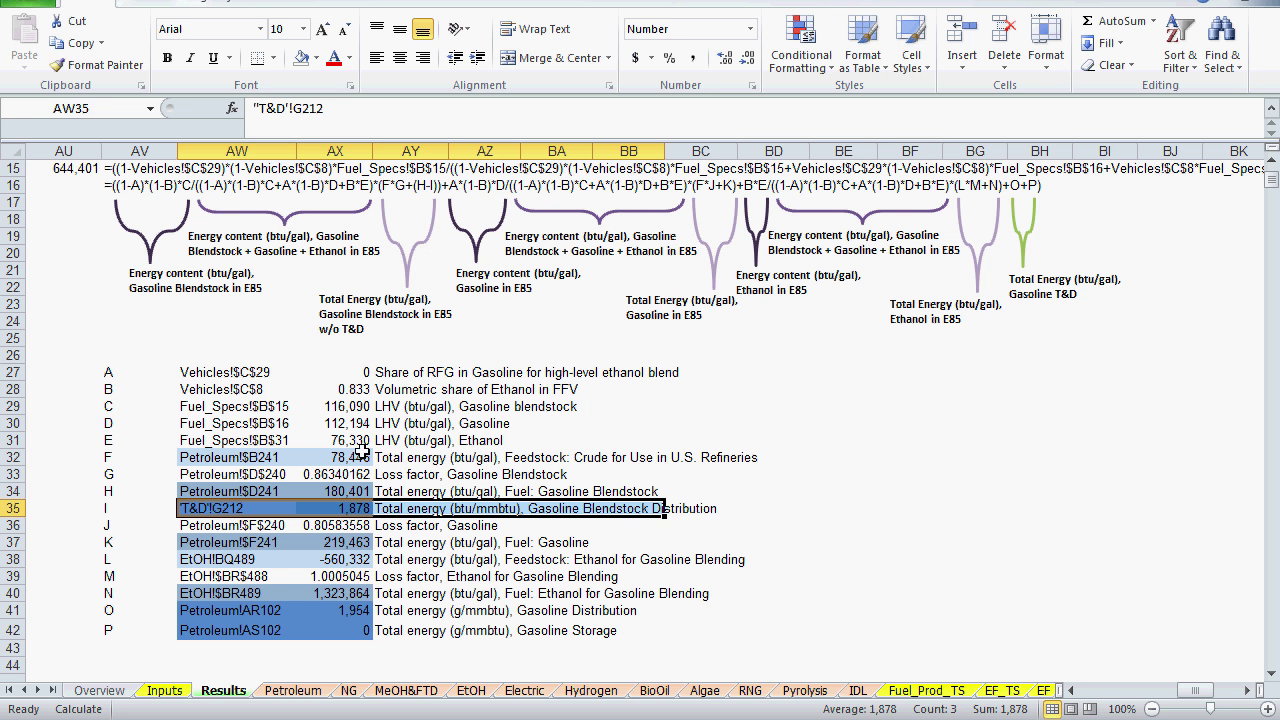
{"action": "left_click_drag", "start_coordinate": [279, 610], "coordinate": [279, 627]}
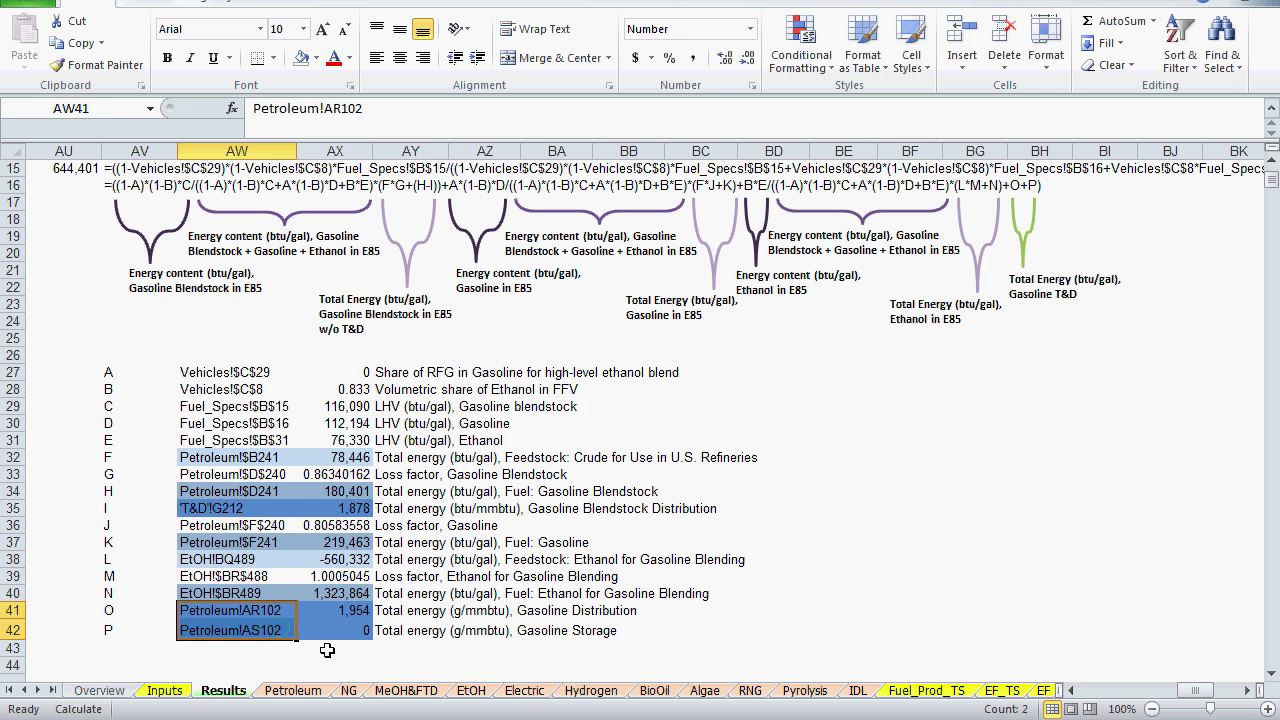
- Go to cell AR102 on the Petroleum sheet and view the total energy formula for gasoline distribution
{"action": "left_click", "coordinate": [296, 690]}
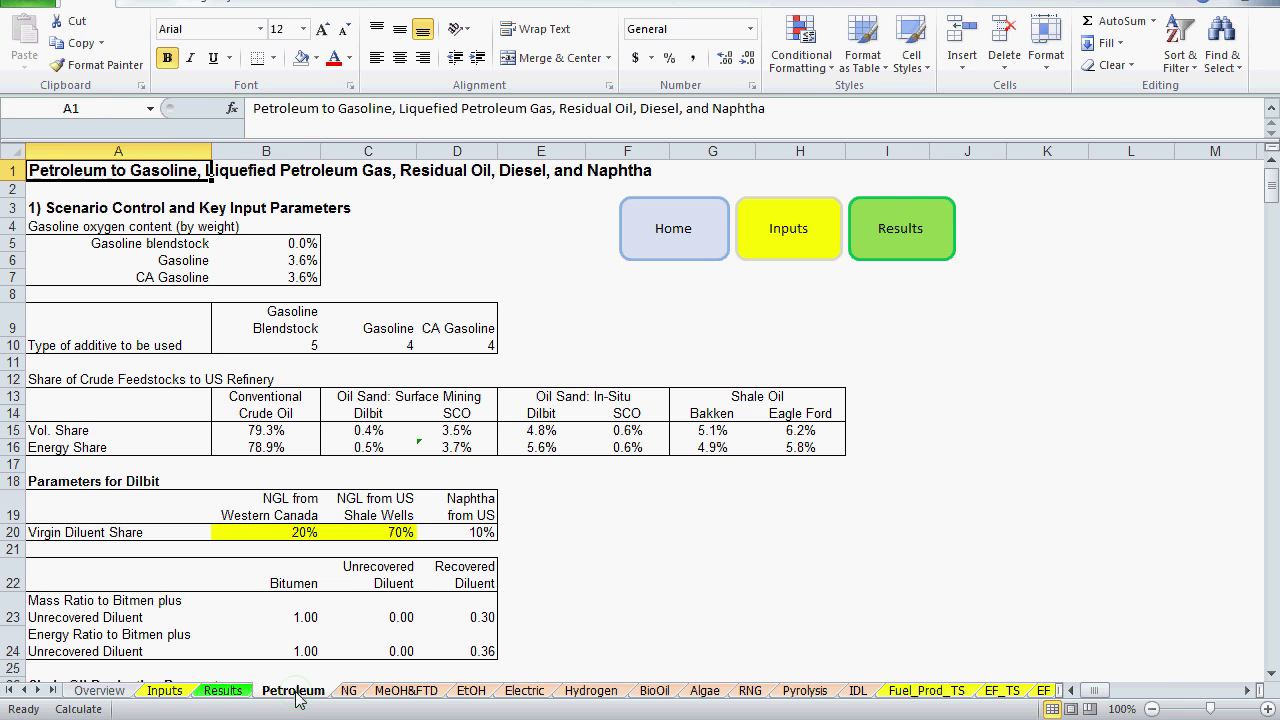
{"action": "left_click", "coordinate": [113, 107]}
{"action": "type", "text": "ar102"}
{"action": "key", "text": "Return"}
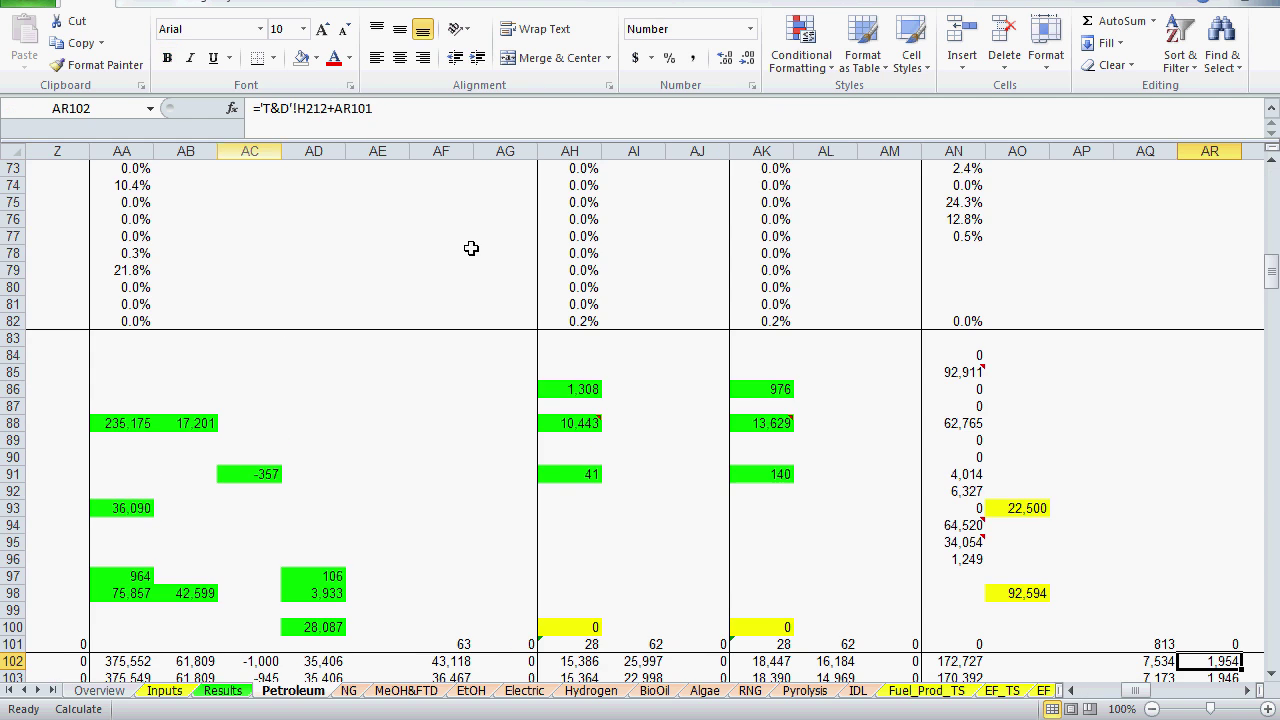
{"action": "left_click", "coordinate": [1252, 692]}
{"action": "left_click", "coordinate": [1252, 692]}
{"action": "left_click", "coordinate": [1252, 692]}
{"action": "scroll", "coordinate": [1157, 597], "scroll_direction": "down", "scroll_amount": 2}
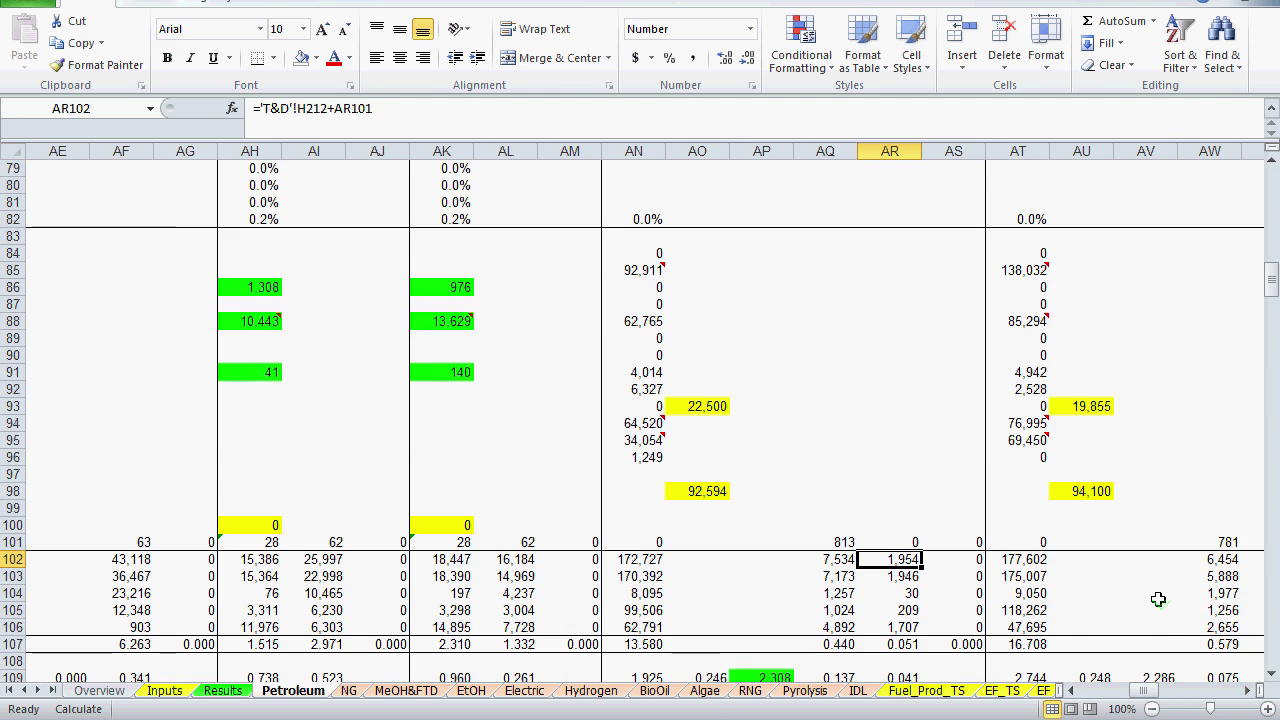
- Inspect the gasoline storage cell AS102 against the Gasoline column headings, and return to the Results sheet
{"action": "scroll", "coordinate": [1157, 599], "scroll_direction": "up", "scroll_amount": 8}
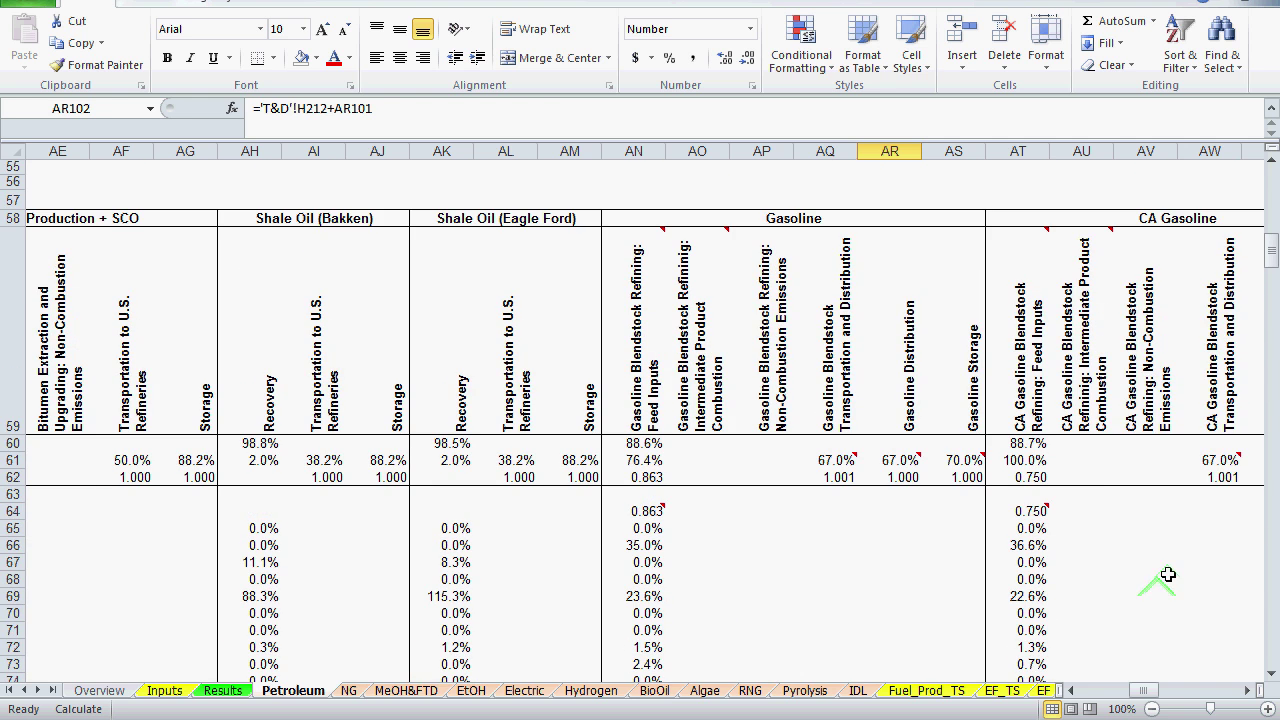
{"action": "scroll", "coordinate": [1164, 575], "scroll_direction": "down", "scroll_amount": 7}
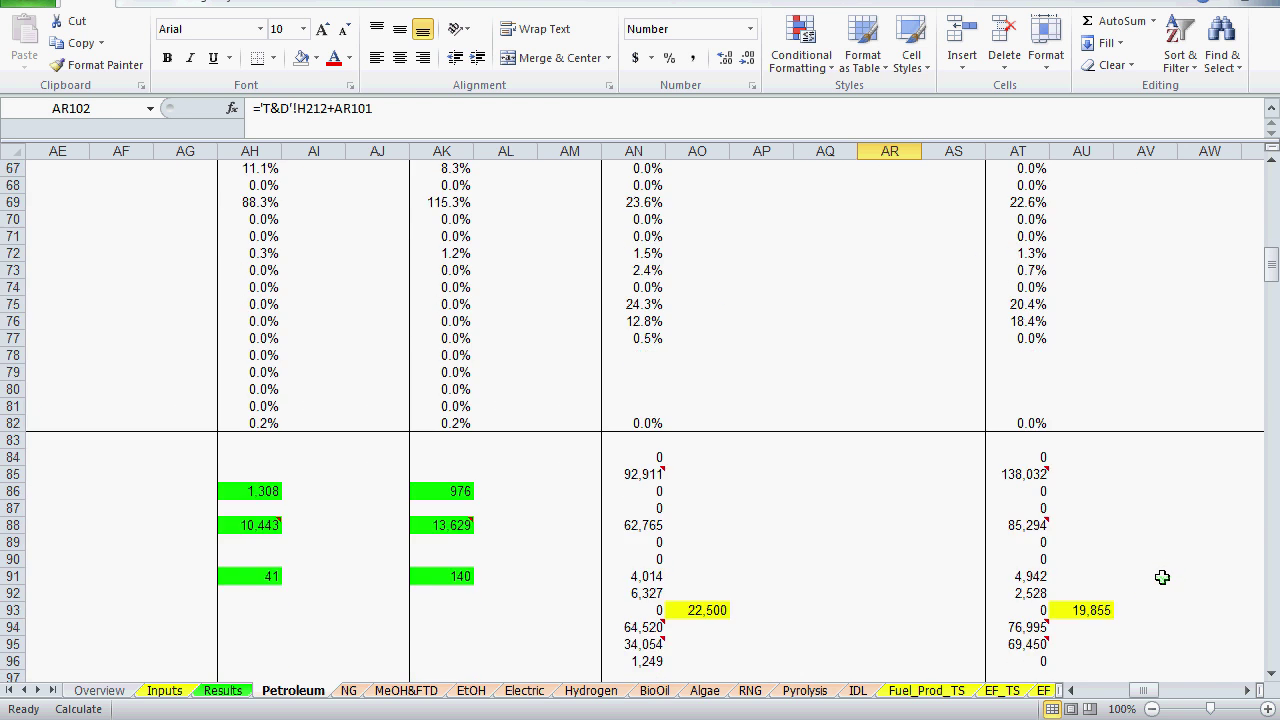
{"action": "scroll", "coordinate": [1162, 578], "scroll_direction": "down", "scroll_amount": 1}
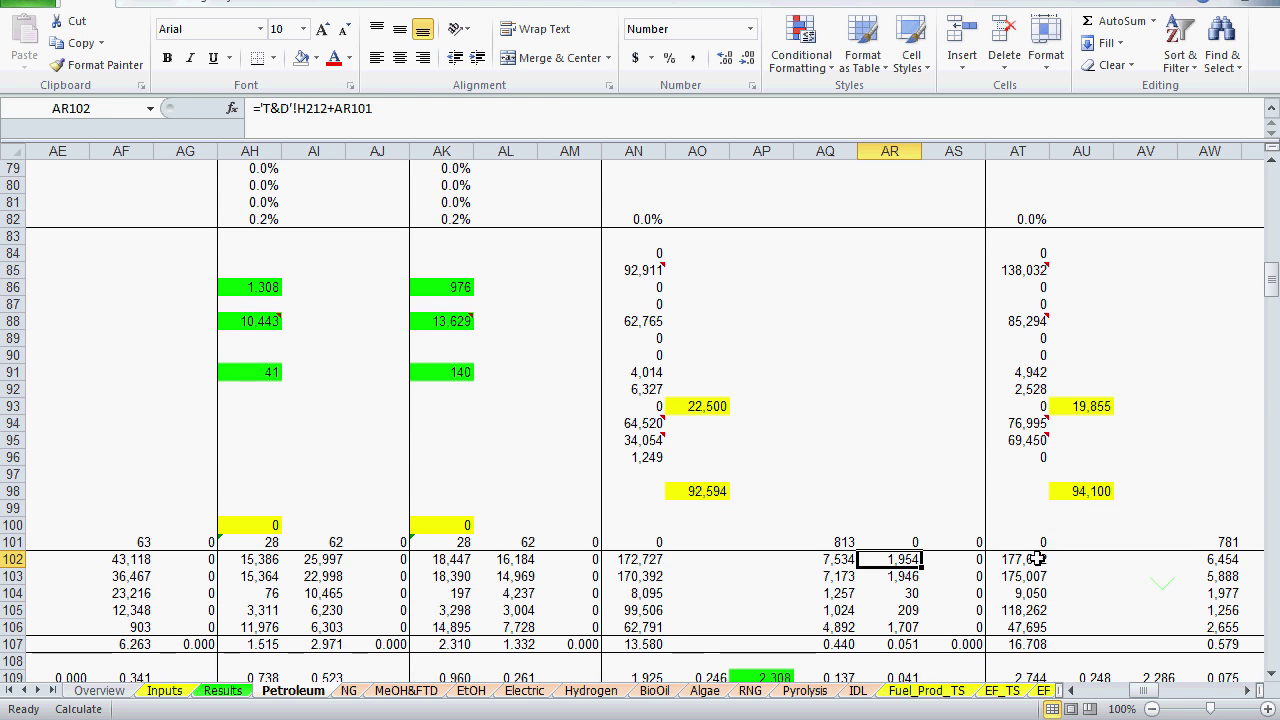
{"action": "left_click", "coordinate": [966, 559]}
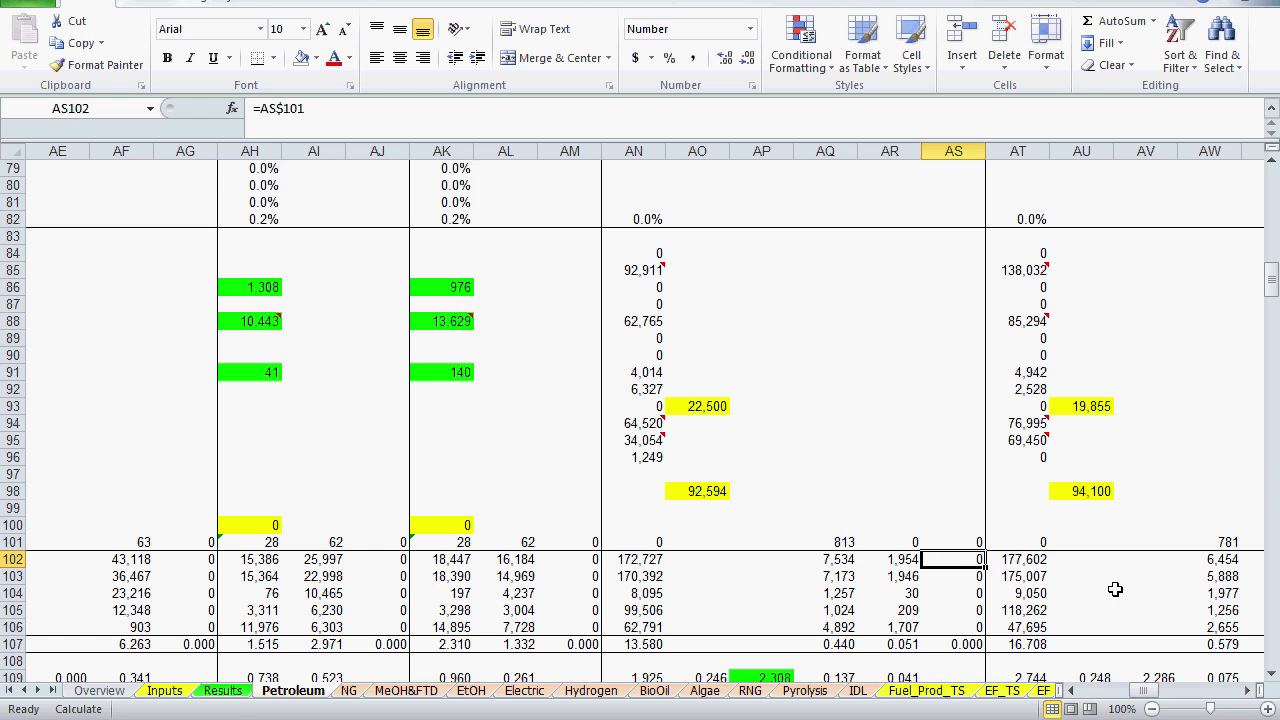
{"action": "left_click", "coordinate": [223, 691]}
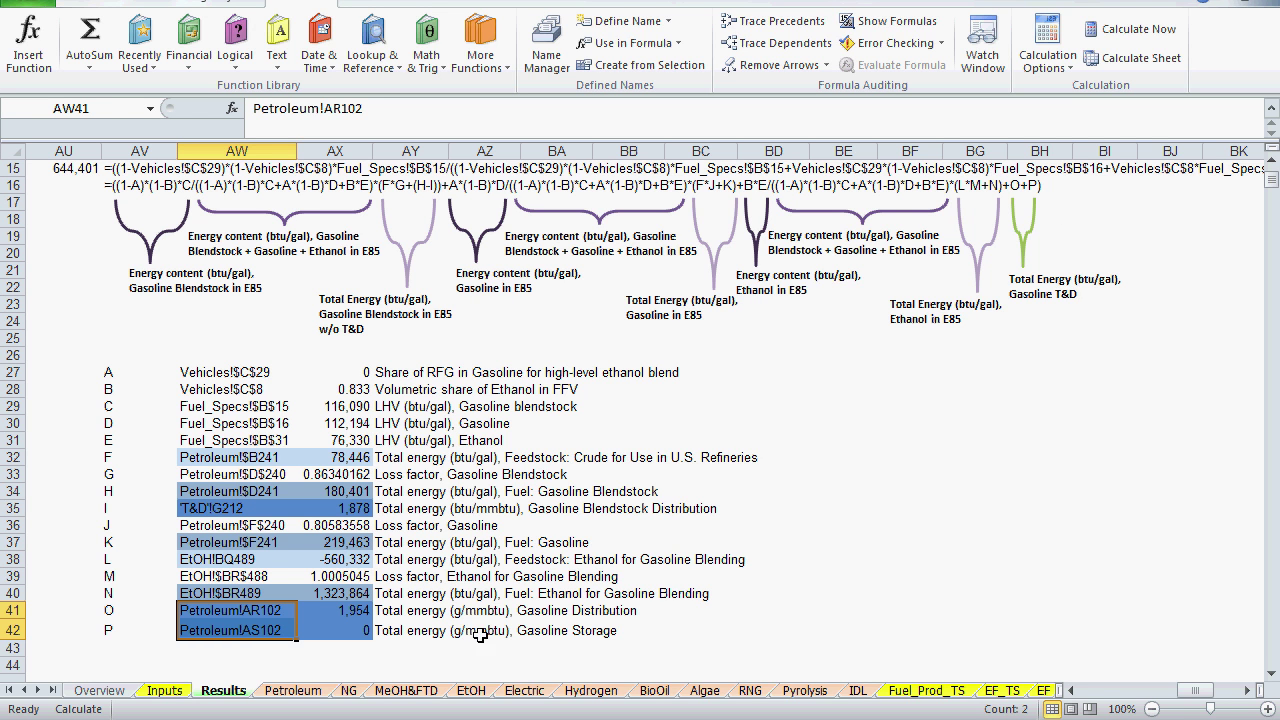
- Go to cell D241 on the Petroleum sheet and view the gasoline blendstock total energy in the section 5 summary table
{"action": "left_click", "coordinate": [316, 694]}
{"action": "left_click", "coordinate": [81, 108]}
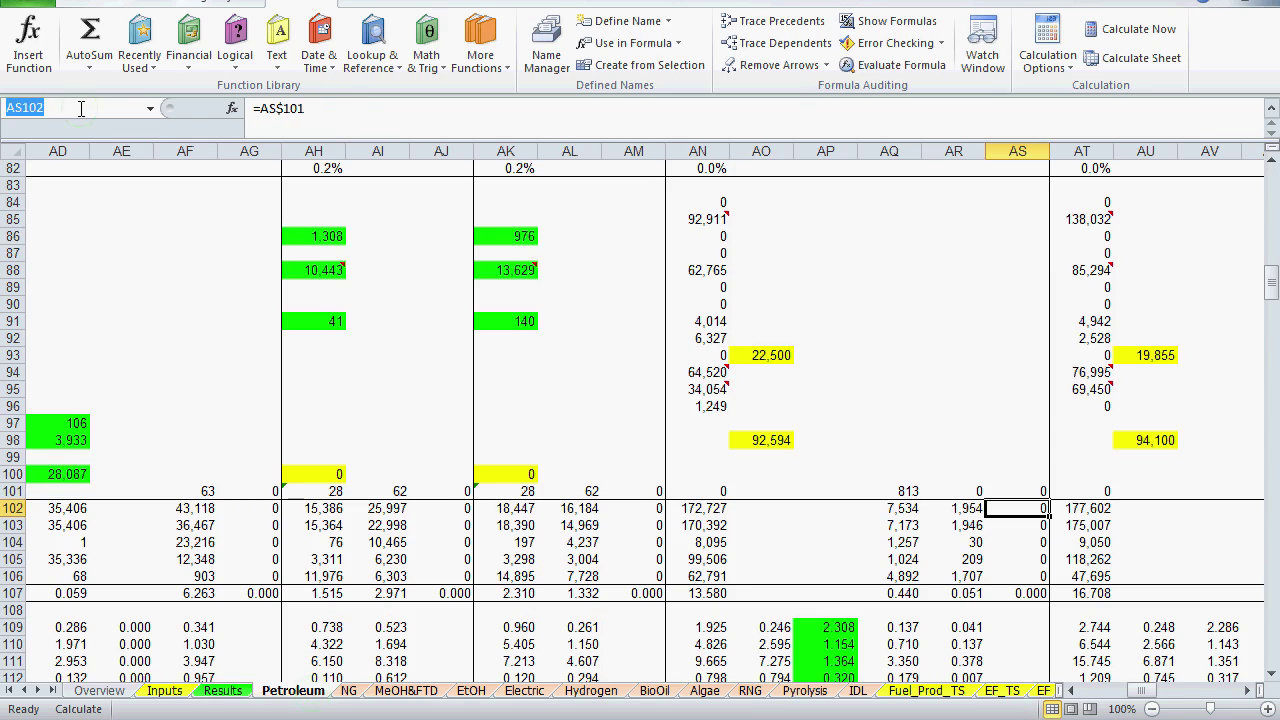
{"action": "type", "text": "D241"}
{"action": "key", "text": "Return"}
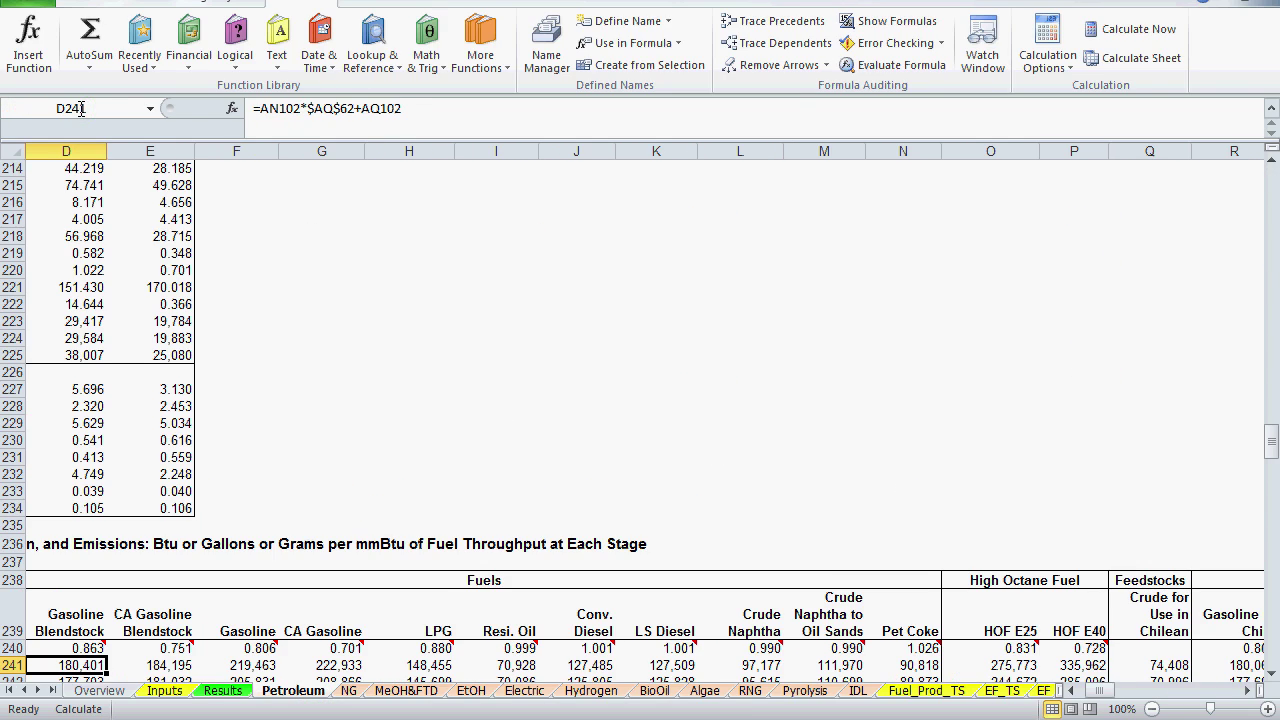
{"action": "middle_click", "coordinate": [426, 352]}
{"action": "scroll", "coordinate": [629, 377], "scroll_direction": "down", "scroll_amount": 2}
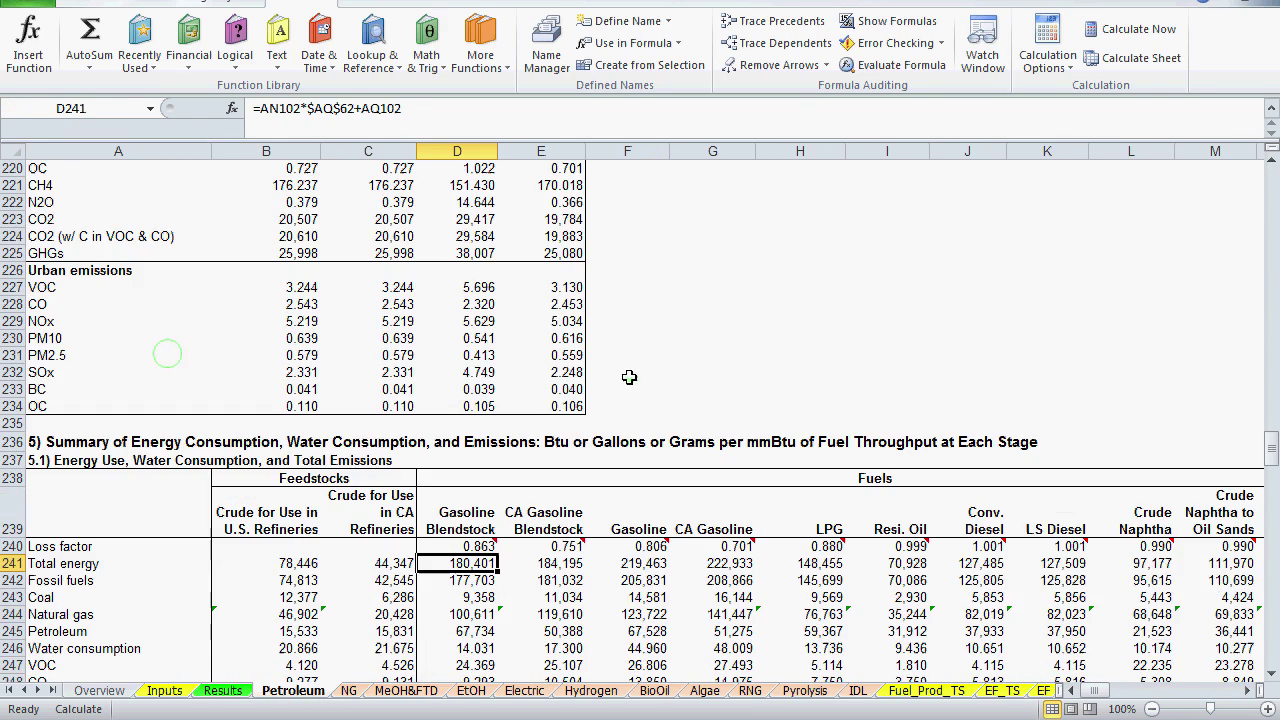
- Follow D241's formula to its precedent AN102 and read the comment on that column's refining feed inputs heading
{"action": "key", "text": "ctrl+bracketleft"}
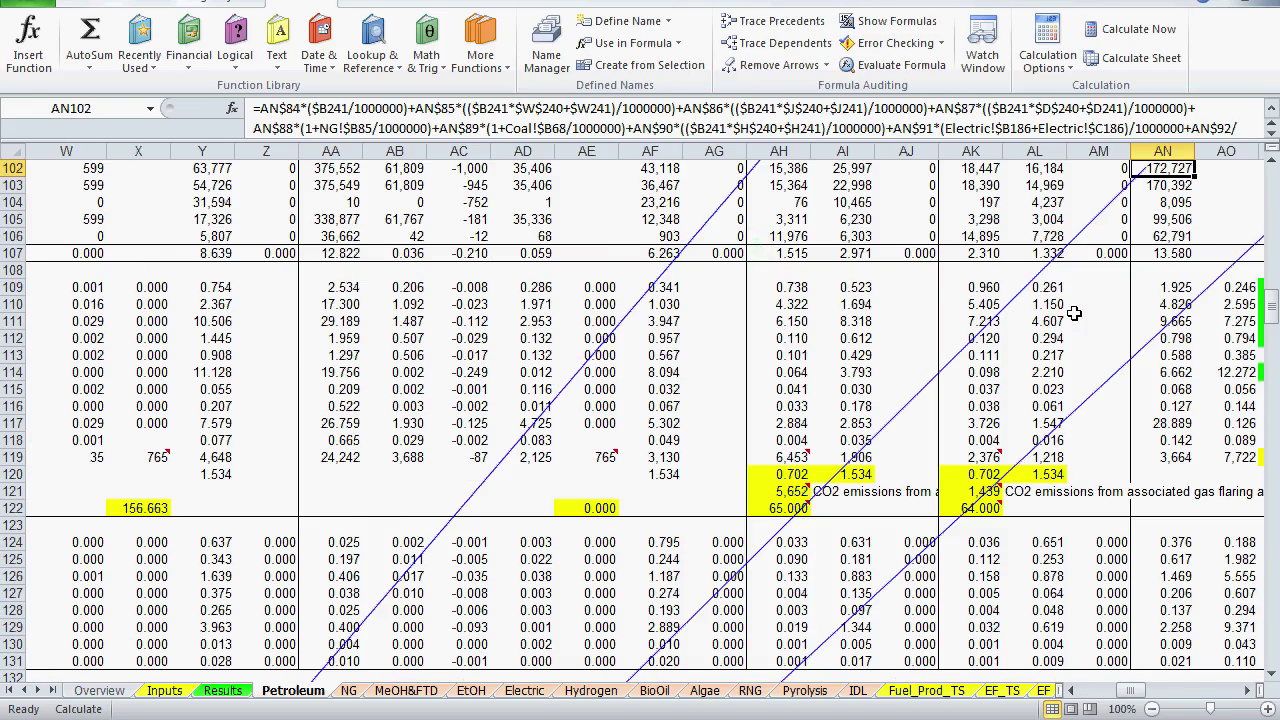
{"action": "left_click", "coordinate": [1244, 690]}
{"action": "scroll", "coordinate": [901, 414], "scroll_direction": "up", "scroll_amount": 7}
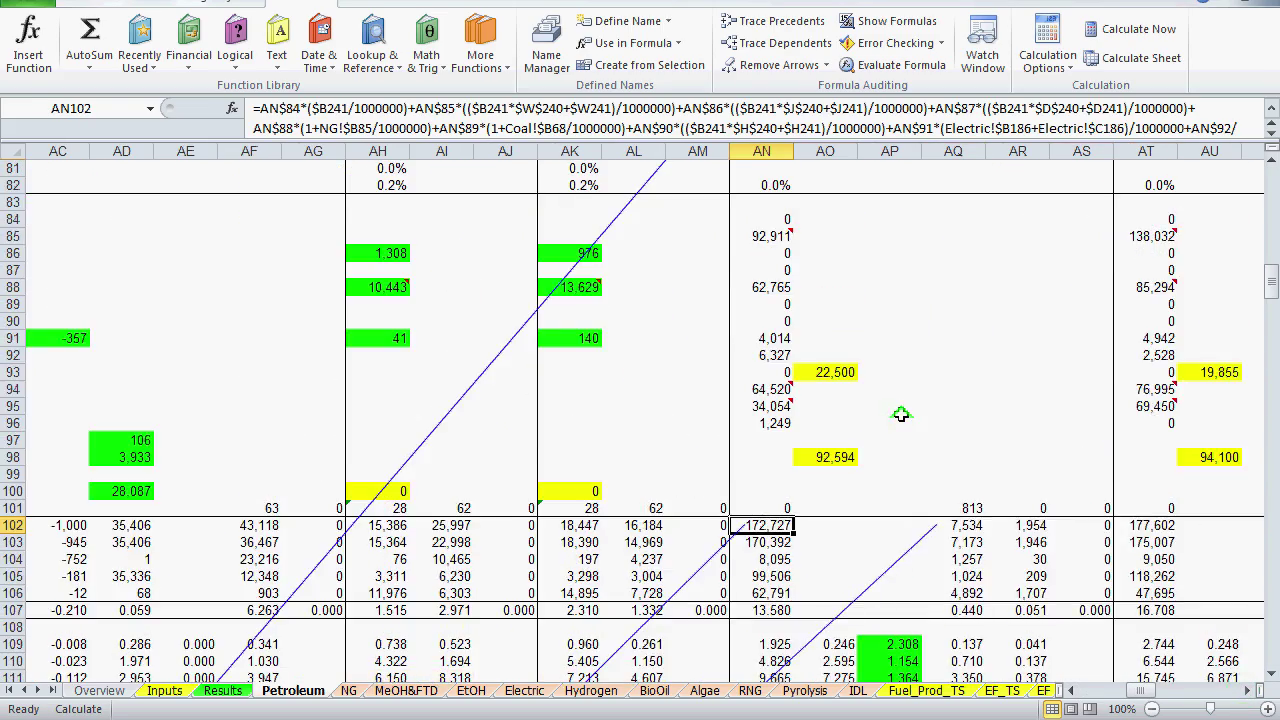
{"action": "scroll", "coordinate": [901, 414], "scroll_direction": "up", "scroll_amount": 8}
{"action": "mouse_move", "coordinate": [765, 362]}
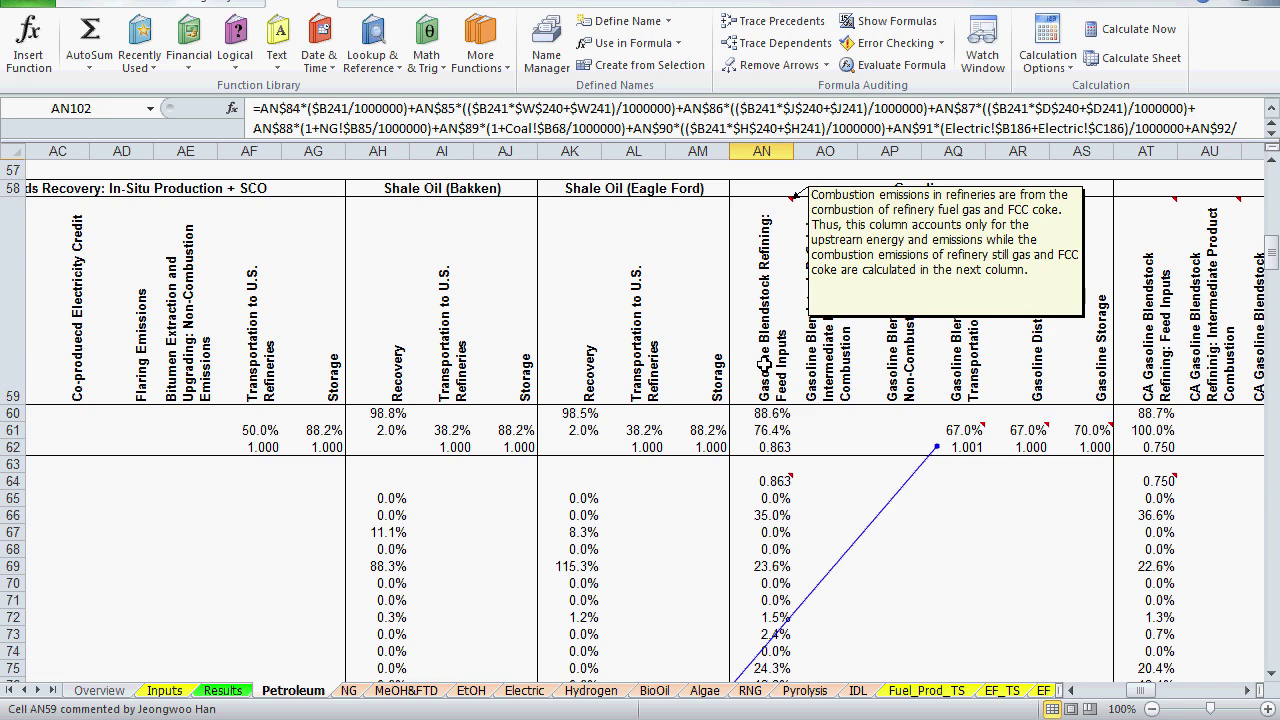
- Inspect the loss factor in AQ62 and the total energy in AQ102 for gasoline blendstock transportation and distribution
{"action": "left_click", "coordinate": [970, 446]}
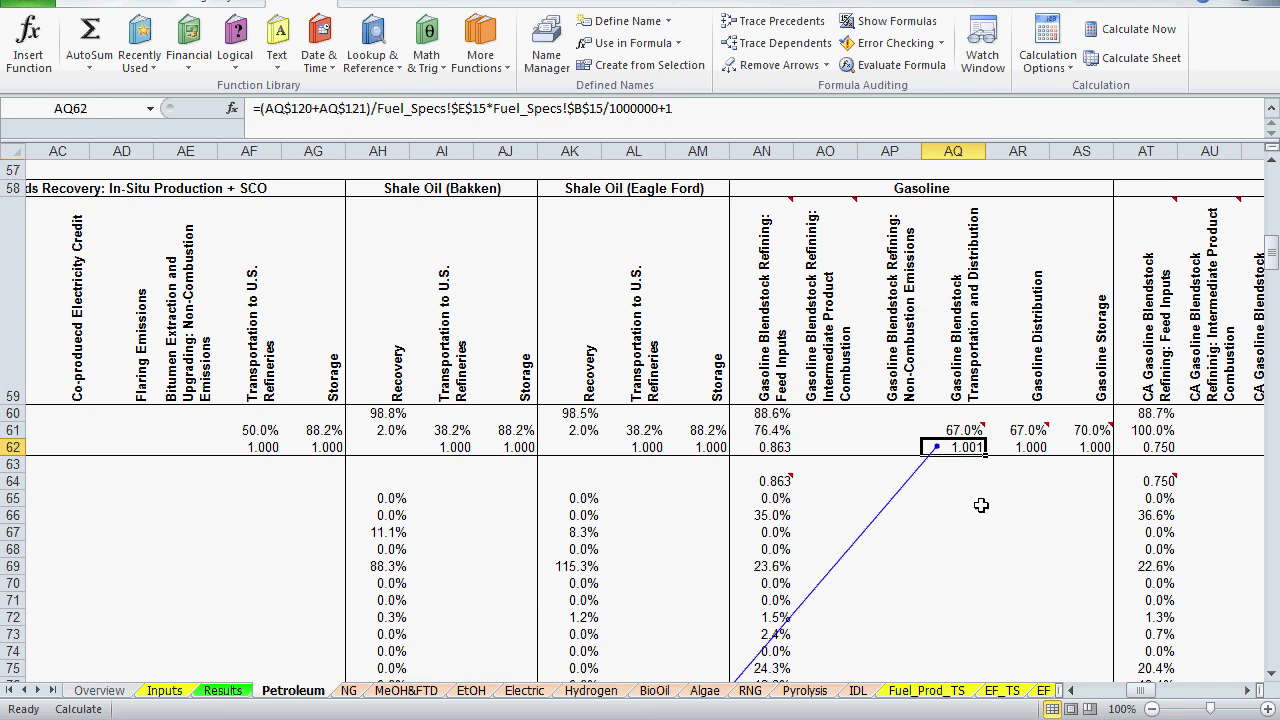
{"action": "scroll", "coordinate": [981, 505], "scroll_direction": "down", "scroll_amount": 6}
{"action": "scroll", "coordinate": [981, 505], "scroll_direction": "down", "scroll_amount": 2}
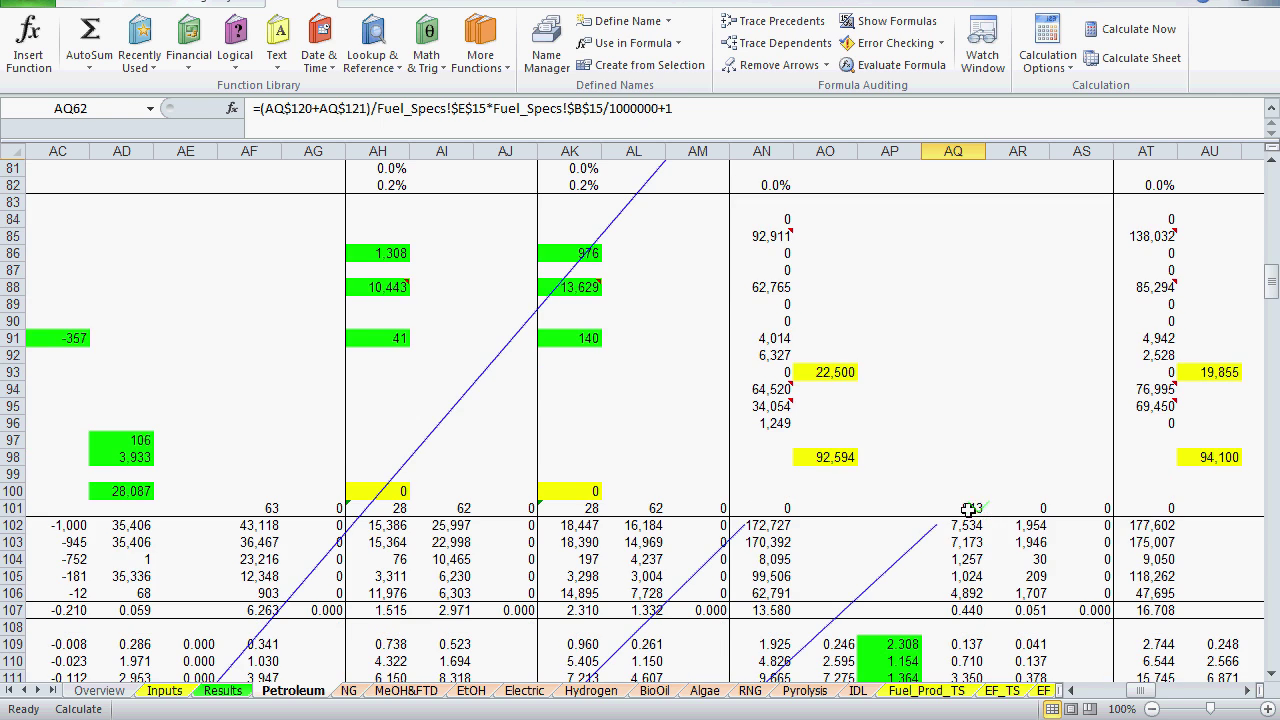
{"action": "left_click", "coordinate": [968, 525]}
{"action": "scroll", "coordinate": [993, 528], "scroll_direction": "down", "scroll_amount": 2}
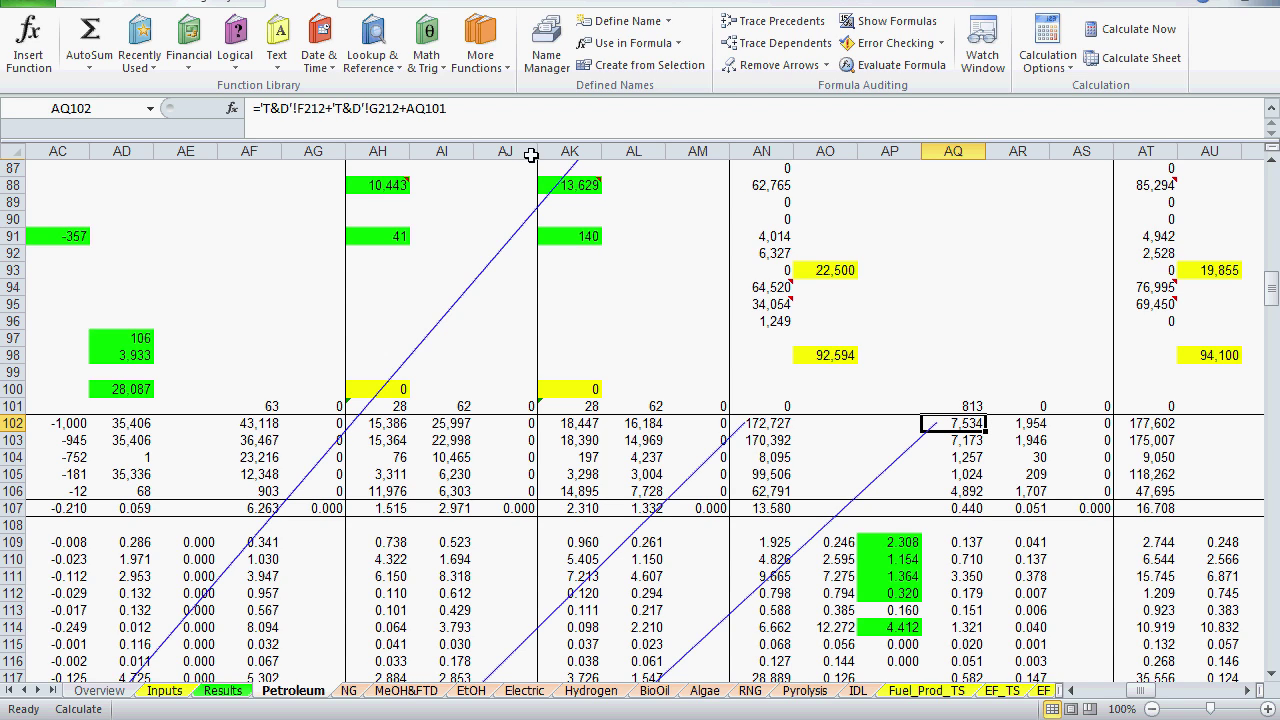
- Examine the references in AQ102's formula without changing it, and check the column heading above it
{"action": "left_click", "coordinate": [503, 111]}
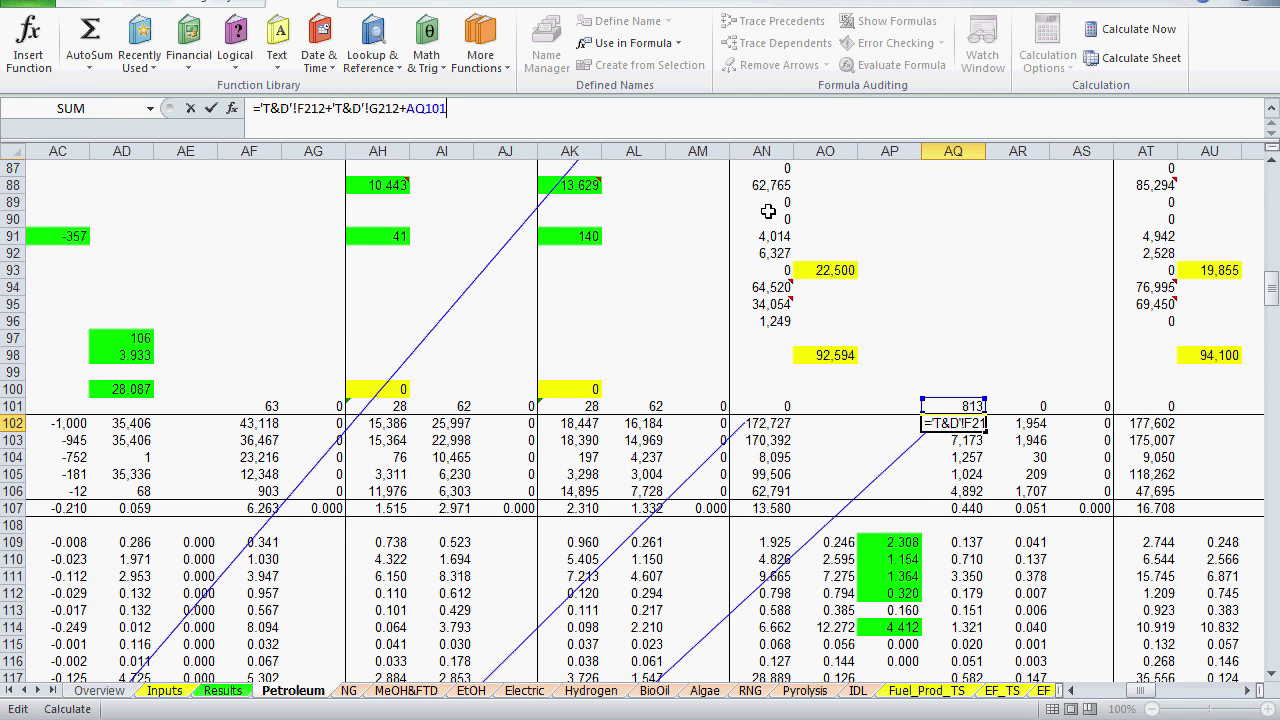
{"action": "key", "text": "ctrl+Return"}
{"action": "scroll", "coordinate": [792, 222], "scroll_direction": "up", "scroll_amount": 10}
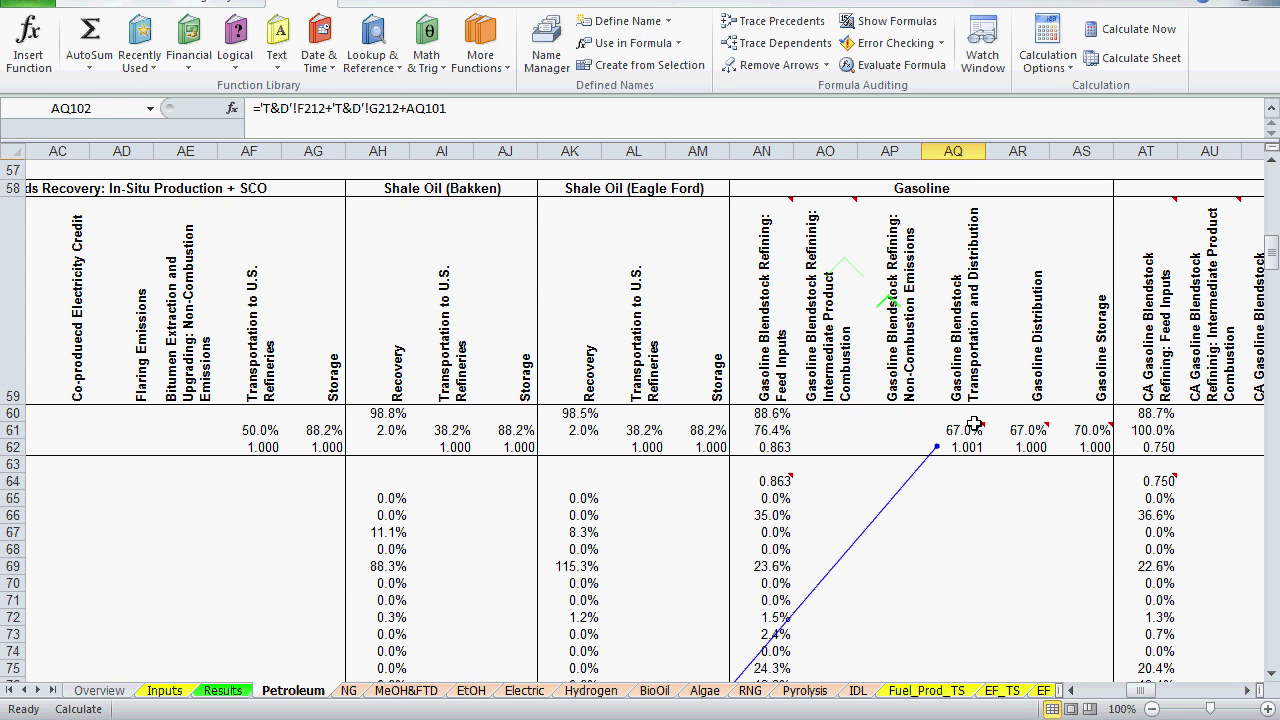
{"action": "scroll", "coordinate": [971, 460], "scroll_direction": "down", "scroll_amount": 8}
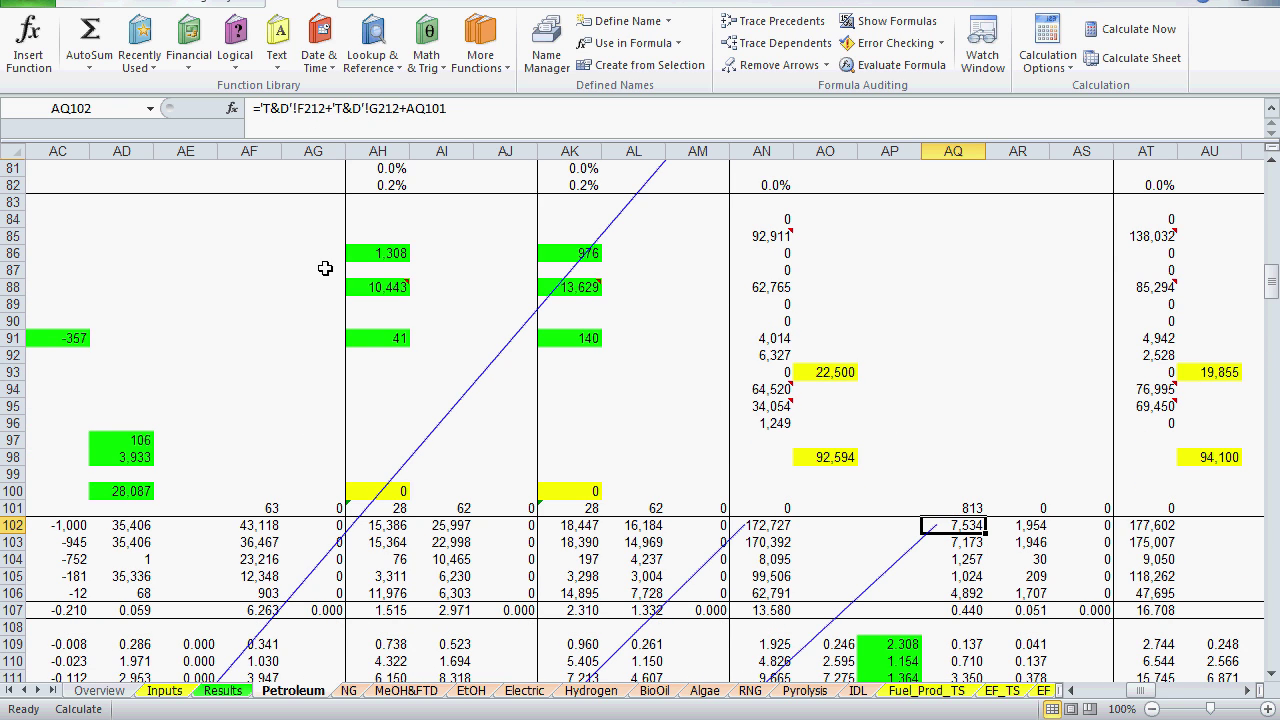
- Open the T&D sheet and view the gasoline blendstock transportation total energy formula in F212
{"action": "left_click", "coordinate": [39, 691]}
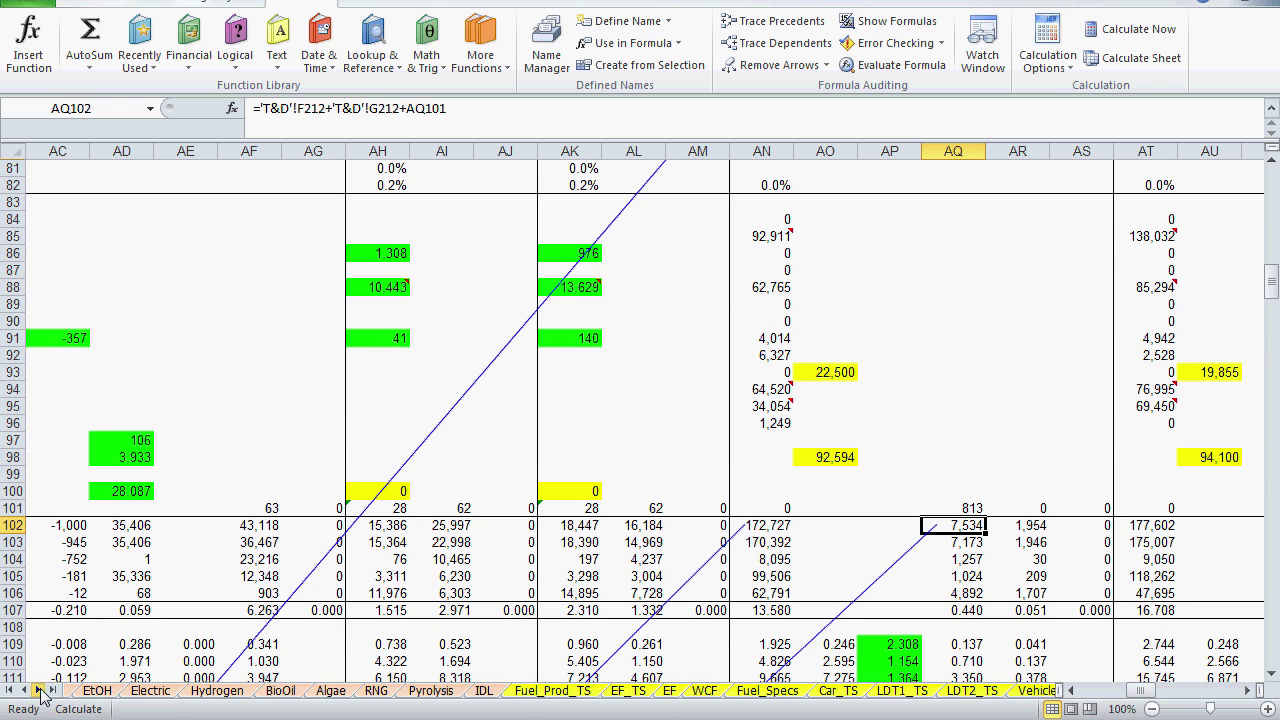
{"action": "left_click", "coordinate": [39, 691]}
{"action": "left_click", "coordinate": [39, 691]}
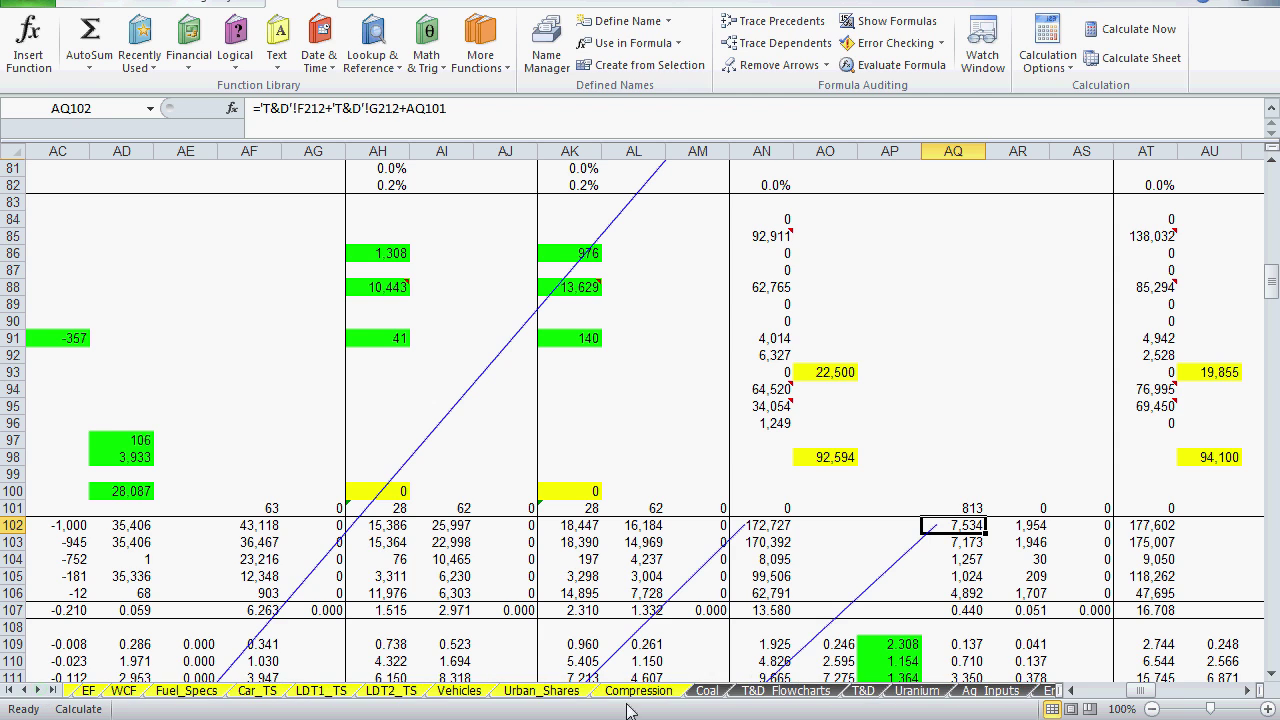
{"action": "left_click", "coordinate": [874, 693]}
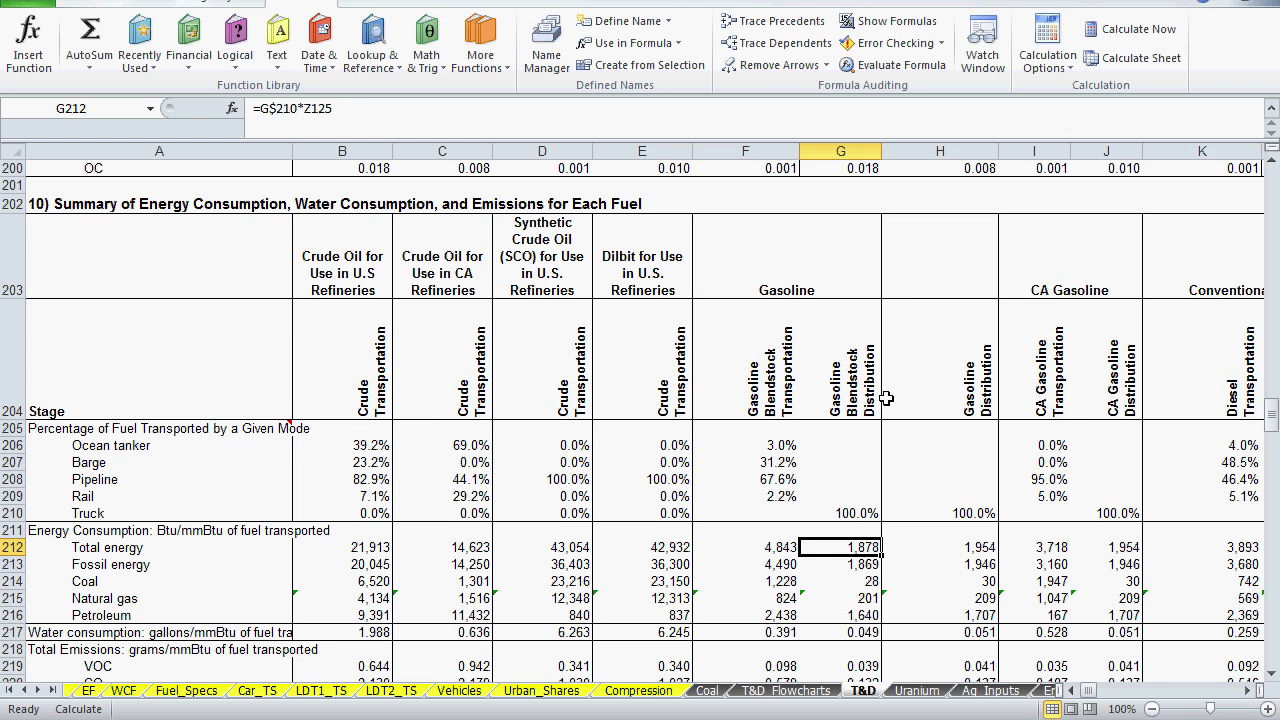
{"action": "key", "text": "Left"}
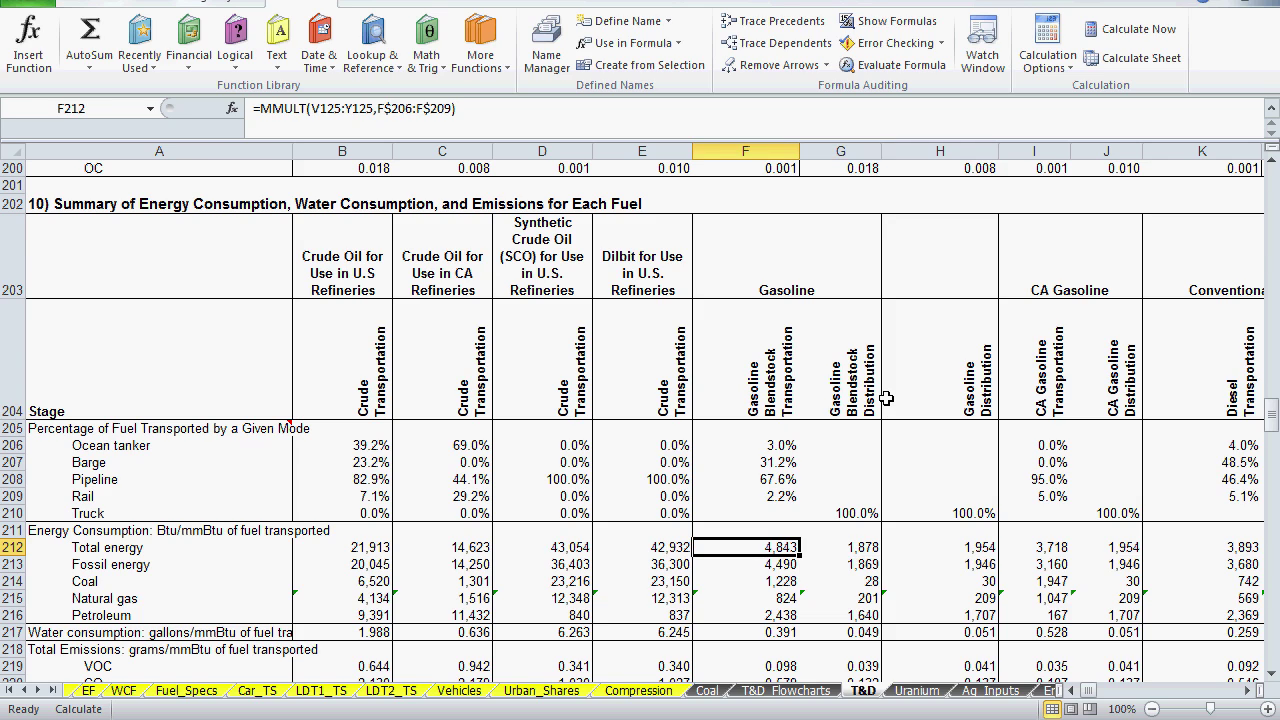
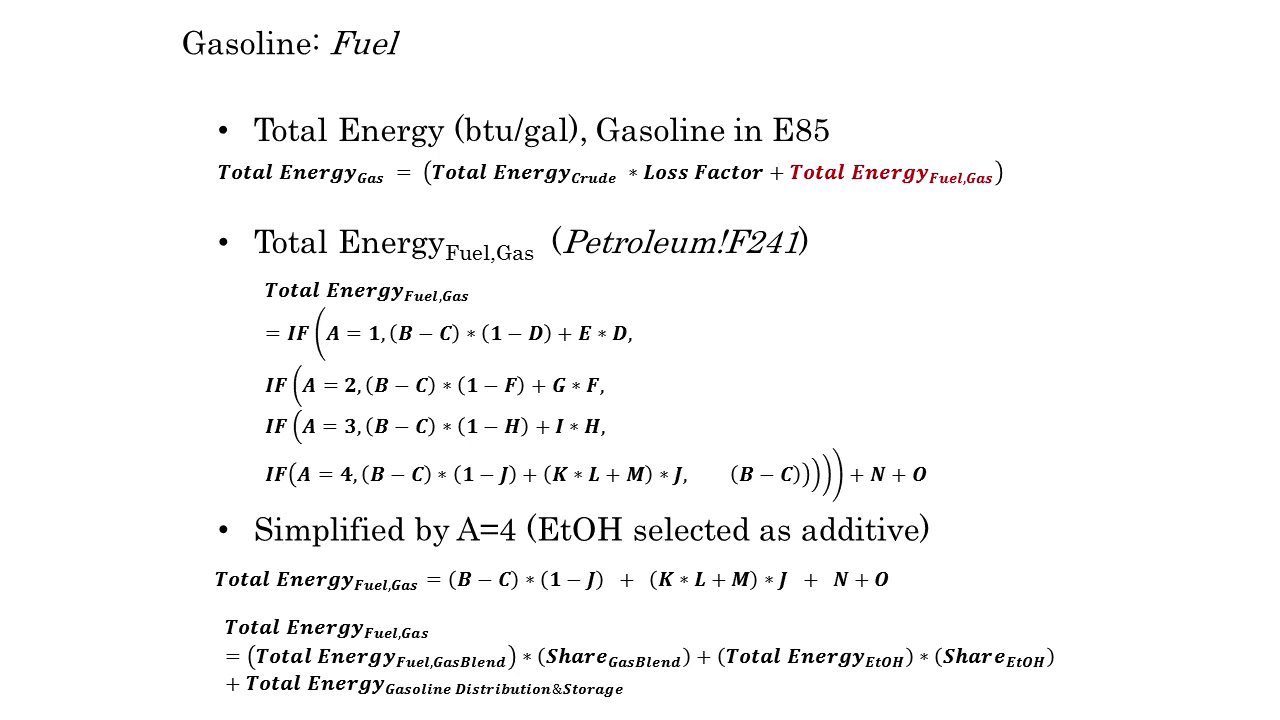
- Switch from the slides to Excel and go to cell F241 on the Petroleum sheet
{"action": "key", "text": "alt+Tab"}
{"action": "left_click", "coordinate": [293, 690]}
{"action": "left_click", "coordinate": [119, 108]}
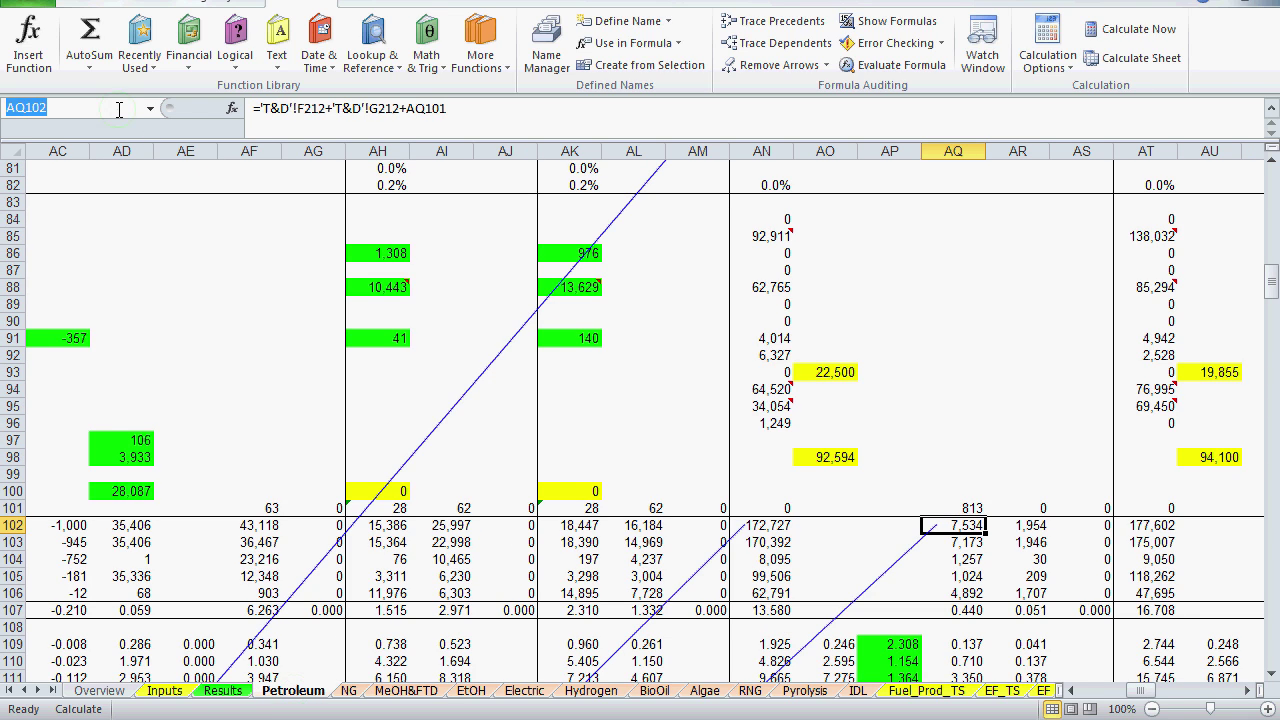
{"action": "type", "text": "F241"}
{"action": "key", "text": "Return"}
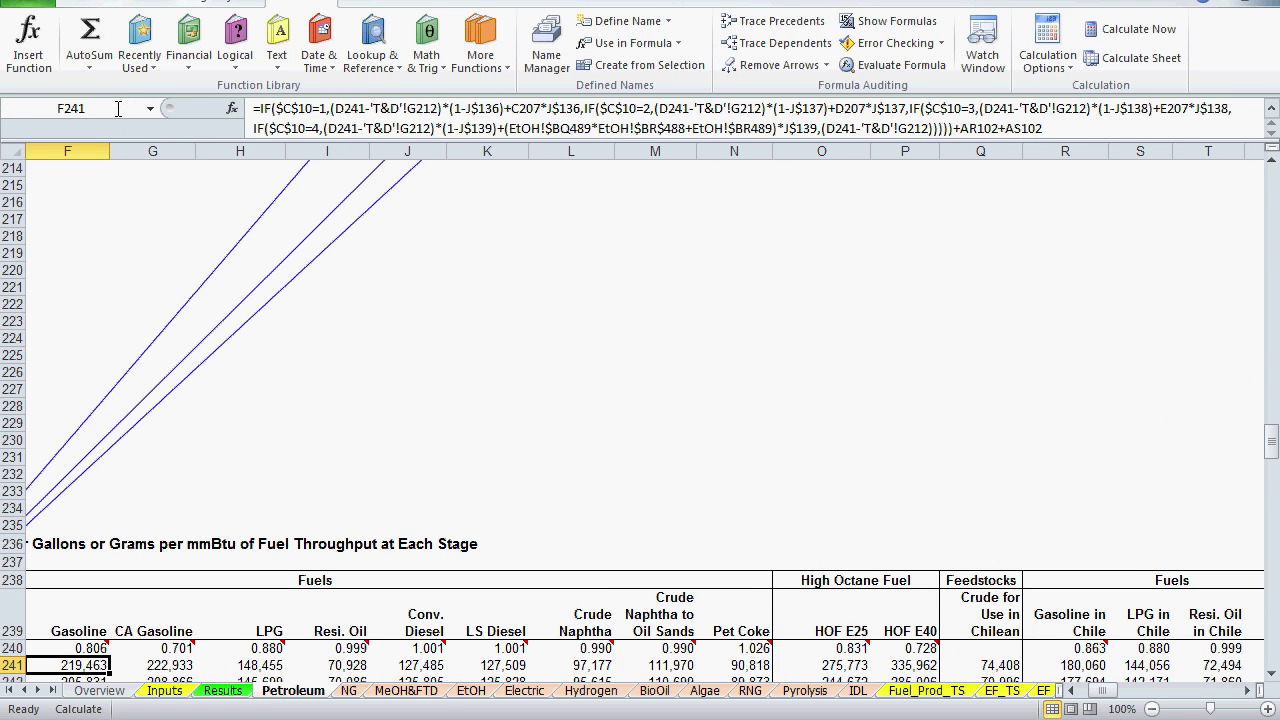
- Find the breakdown of F241's formula below the summary table and select the additive type reference in C287
{"action": "scroll", "coordinate": [400, 426], "scroll_direction": "left", "scroll_amount": 5}
{"action": "scroll", "coordinate": [120, 429], "scroll_direction": "down", "scroll_amount": 20}
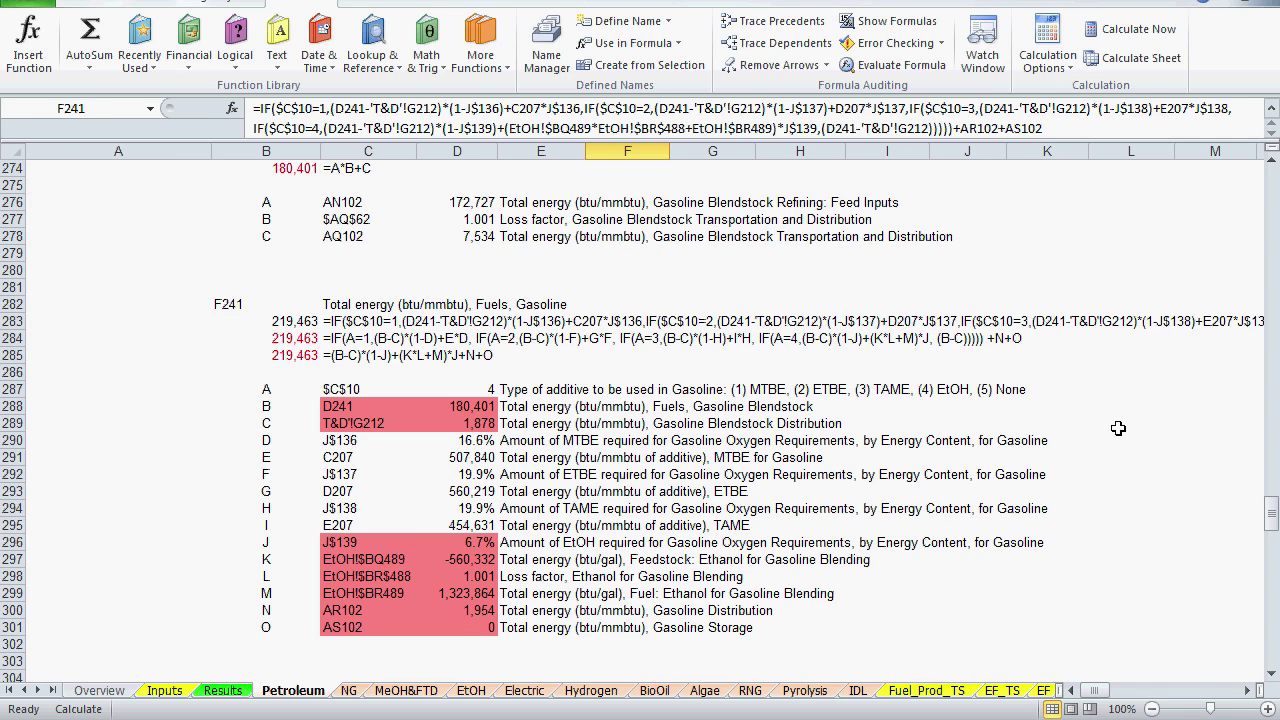
{"action": "left_click", "coordinate": [346, 390]}
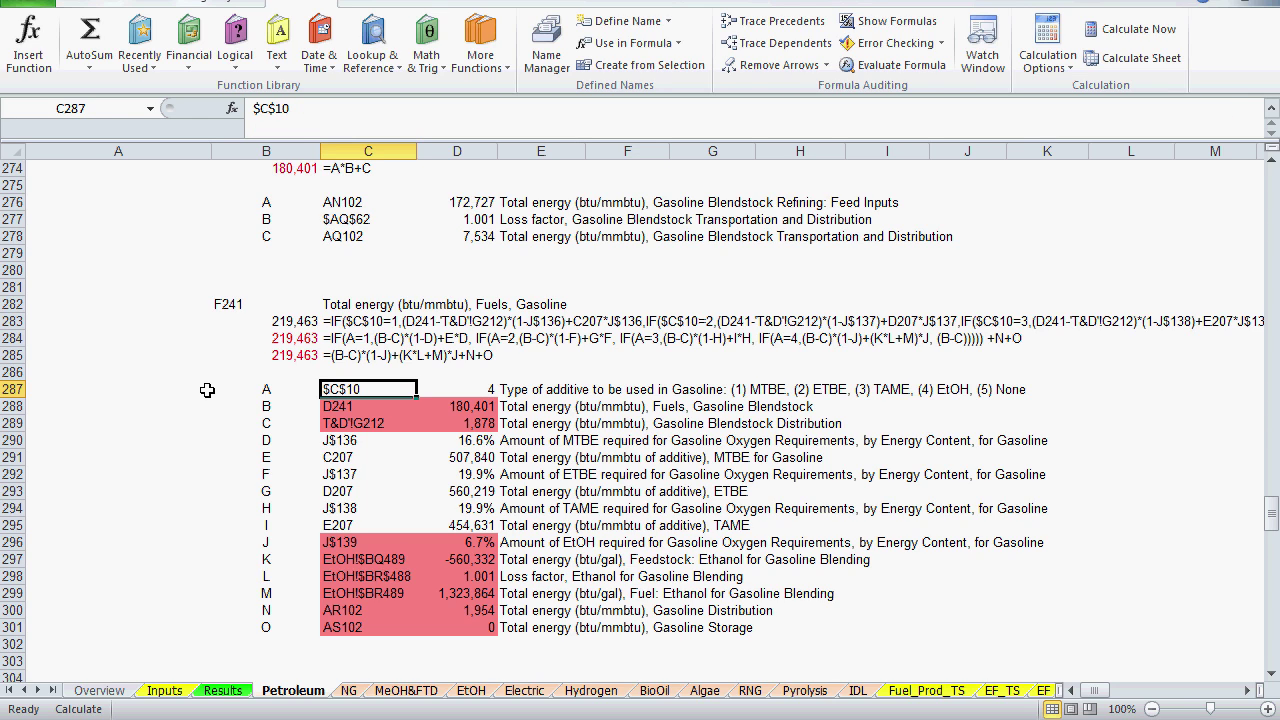
- Highlight the variables used when the additive is ethanol in F241's breakdown: J in C296, B and C in B288:B289, and J to O in B296:B301
{"action": "left_click", "coordinate": [350, 541]}
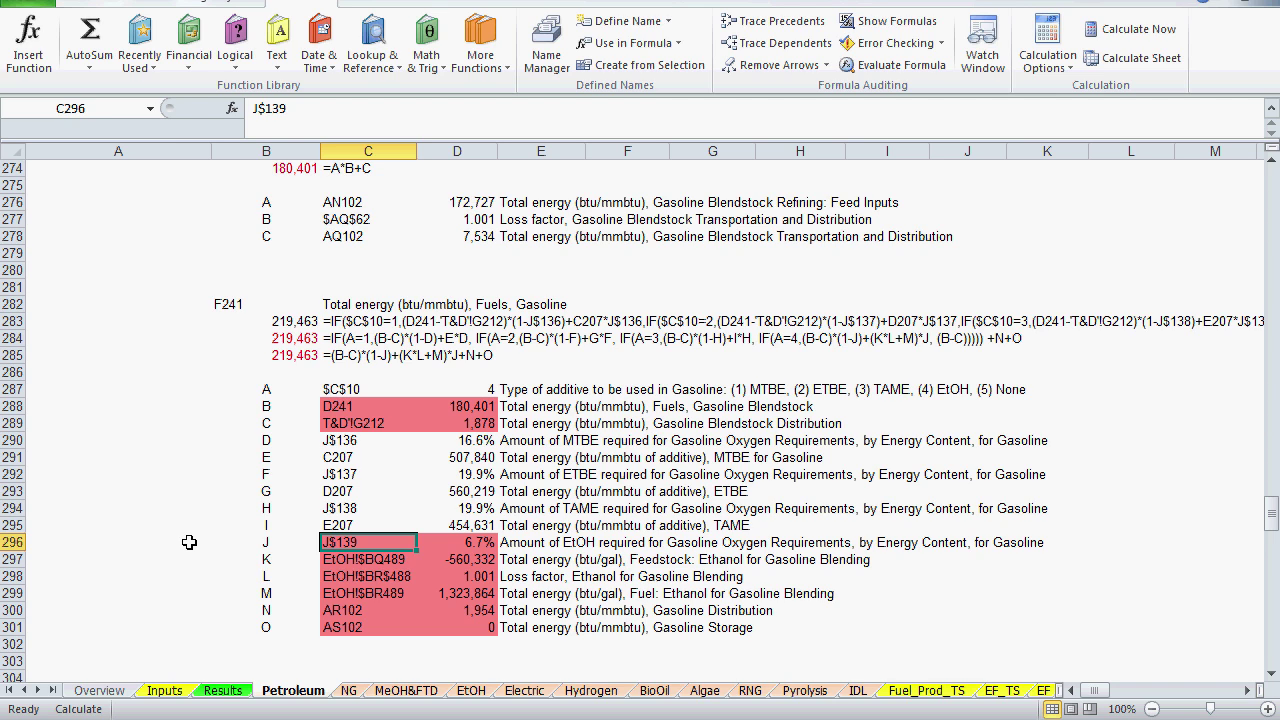
{"action": "left_click_drag", "start_coordinate": [296, 408], "coordinate": [296, 425]}
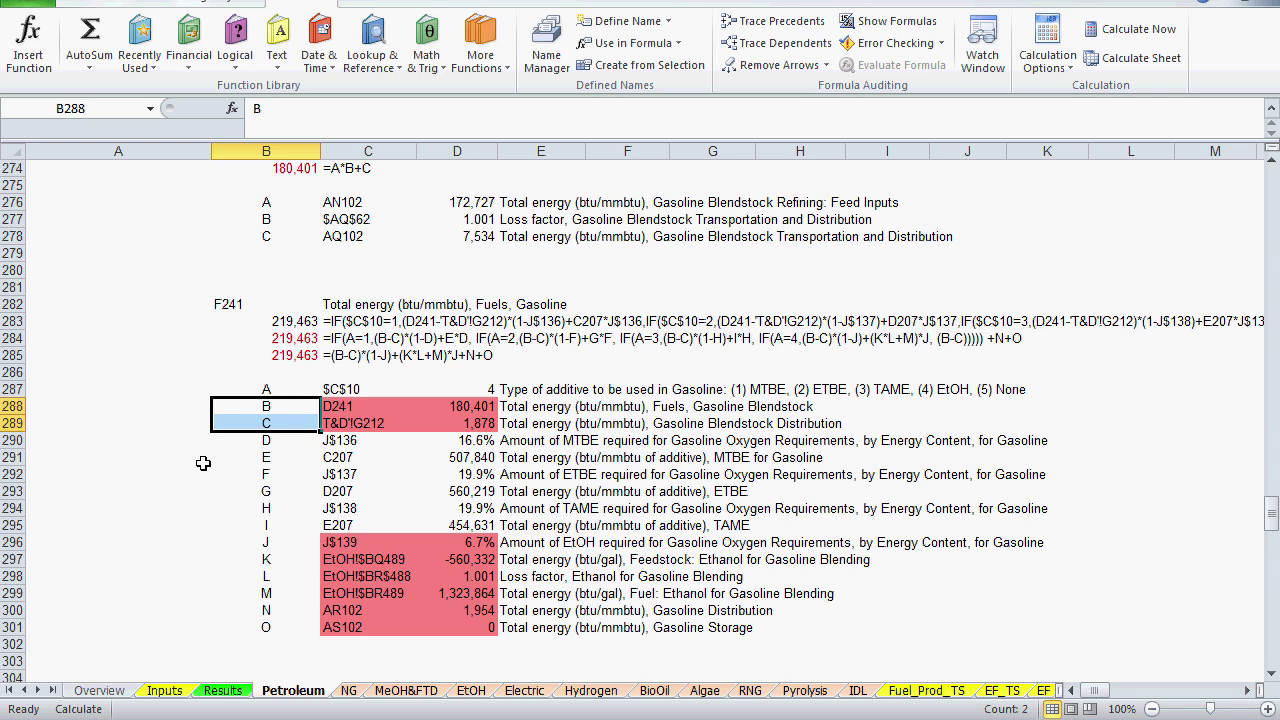
{"action": "left_click_drag", "start_coordinate": [279, 542], "coordinate": [277, 627]}
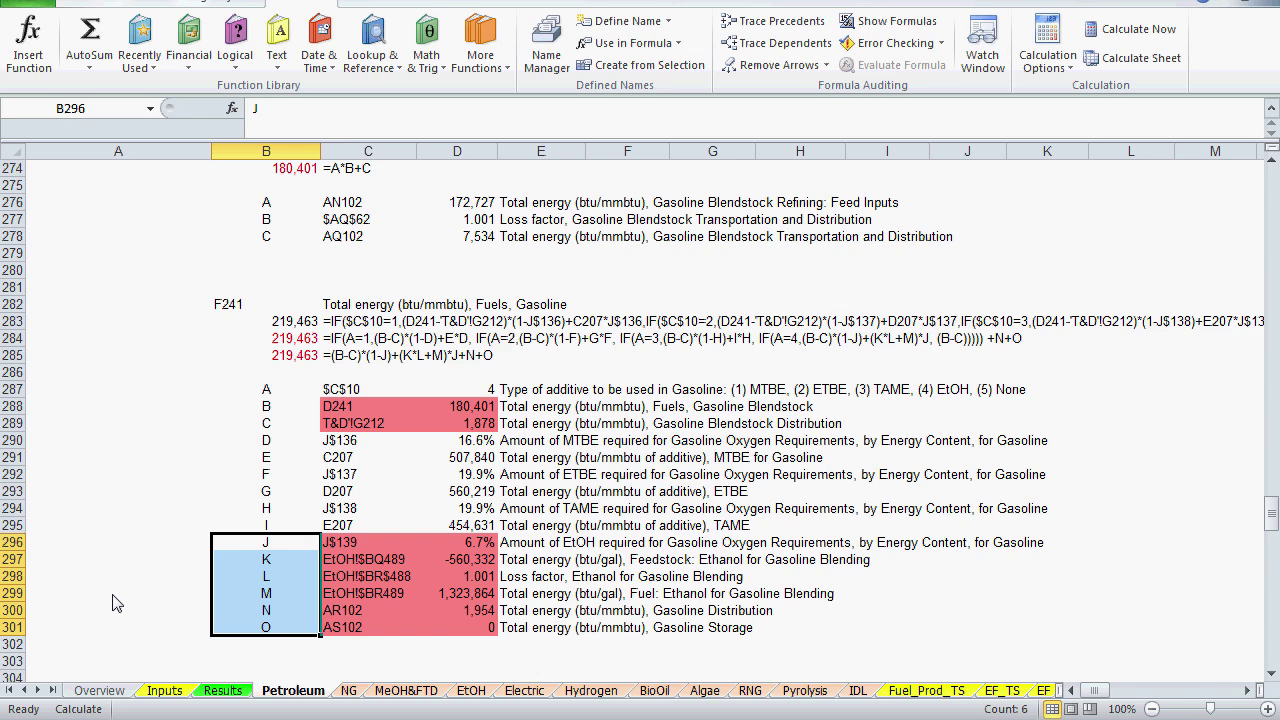
- Find the breakdown of B241's crude feedstock formula and highlight the Shale Oil (Eagle Ford) share in row 321 and its references in C322:C326
{"action": "scroll", "coordinate": [113, 603], "scroll_direction": "down", "scroll_amount": 9}
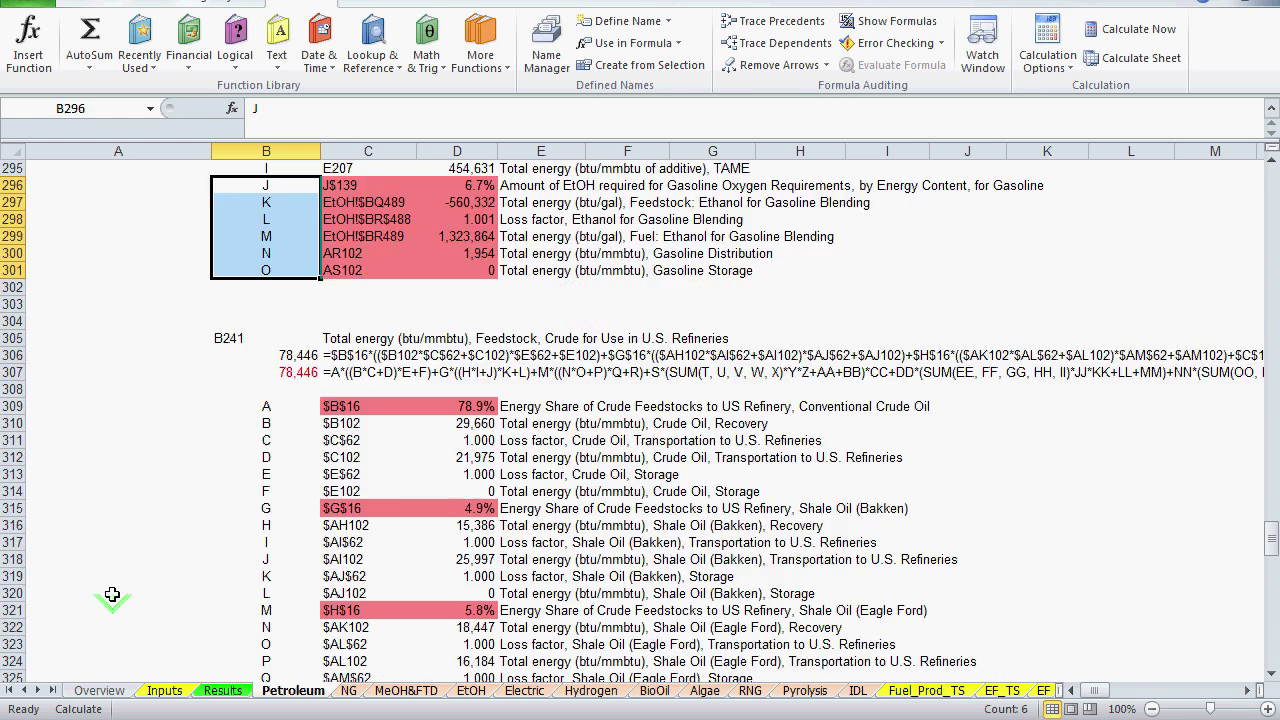
{"action": "scroll", "coordinate": [113, 594], "scroll_direction": "down", "scroll_amount": 1}
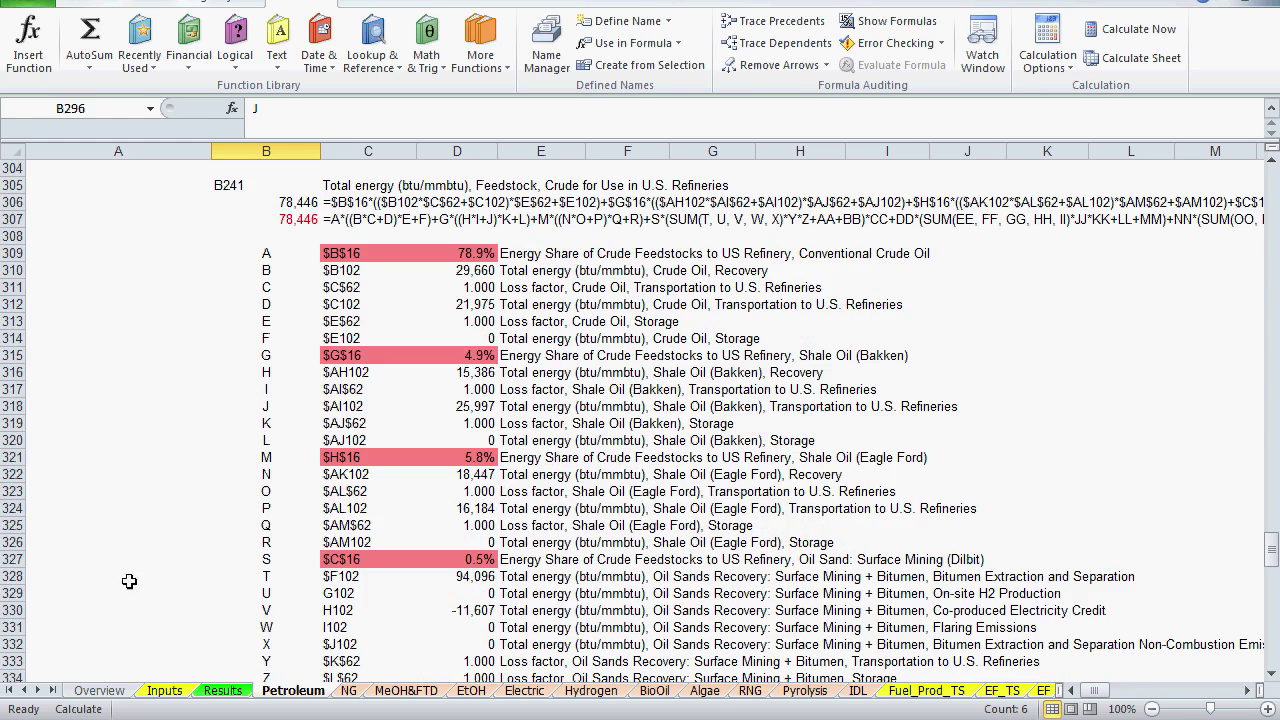
{"action": "left_click_drag", "start_coordinate": [306, 254], "coordinate": [298, 542]}
{"action": "left_click", "coordinate": [304, 457]}
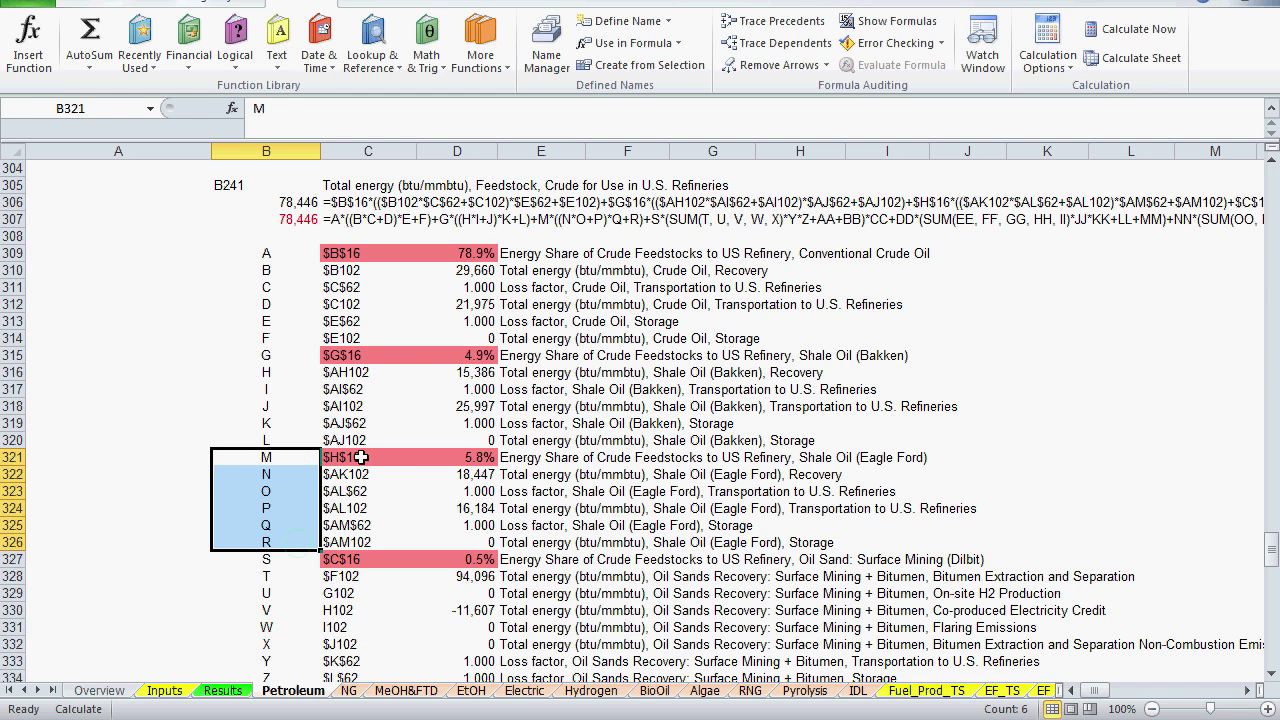
{"action": "left_click", "coordinate": [400, 457]}
{"action": "left_click_drag", "start_coordinate": [400, 457], "coordinate": [632, 457]}
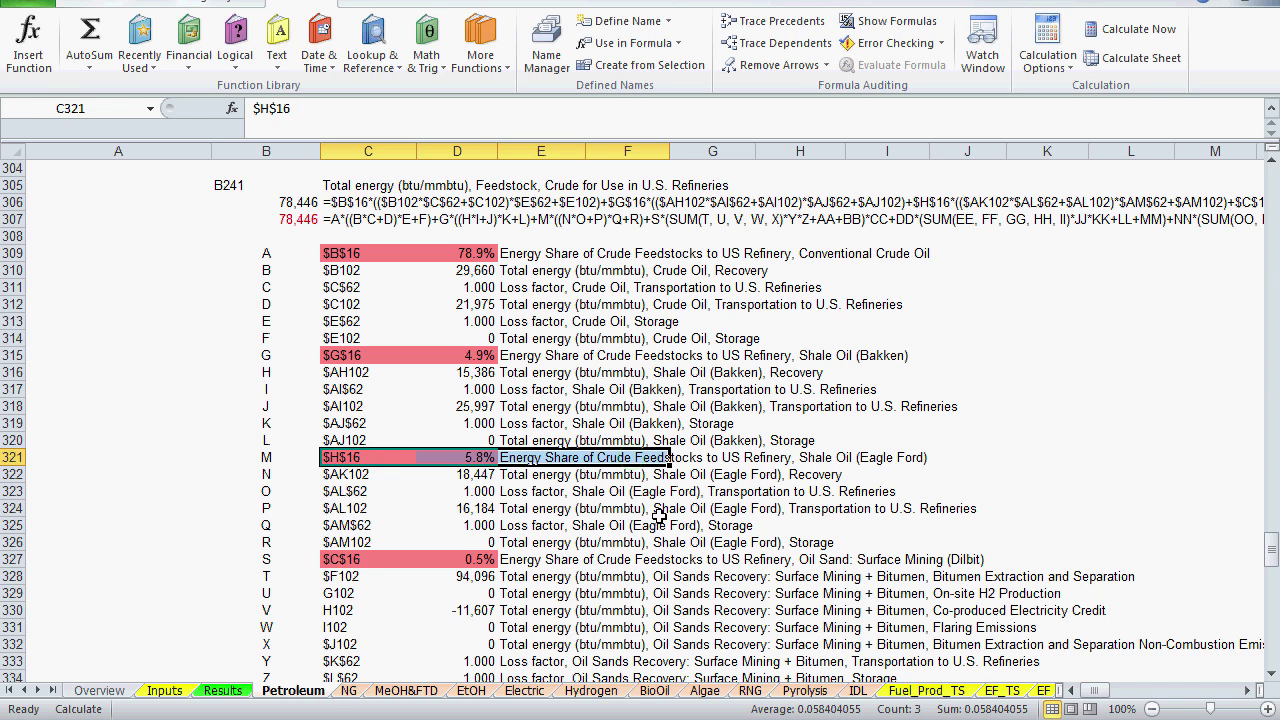
{"action": "left_click_drag", "start_coordinate": [340, 474], "coordinate": [340, 542]}
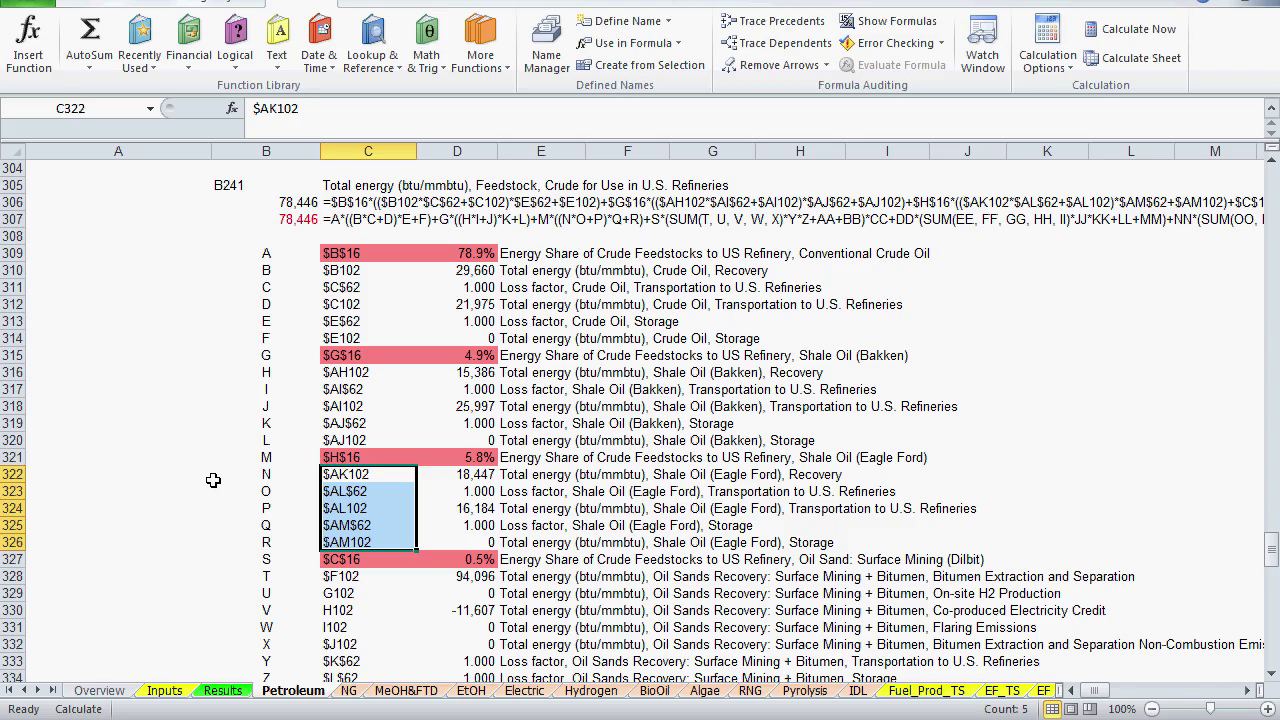
- Go to the BQ489 ethanol feedstock energy breakdown on the EtOH sheet and select its simplified formula in BQ552
{"action": "scroll", "coordinate": [212, 480], "scroll_direction": "down", "scroll_amount": 7}
{"action": "scroll", "coordinate": [213, 480], "scroll_direction": "down", "scroll_amount": 6}
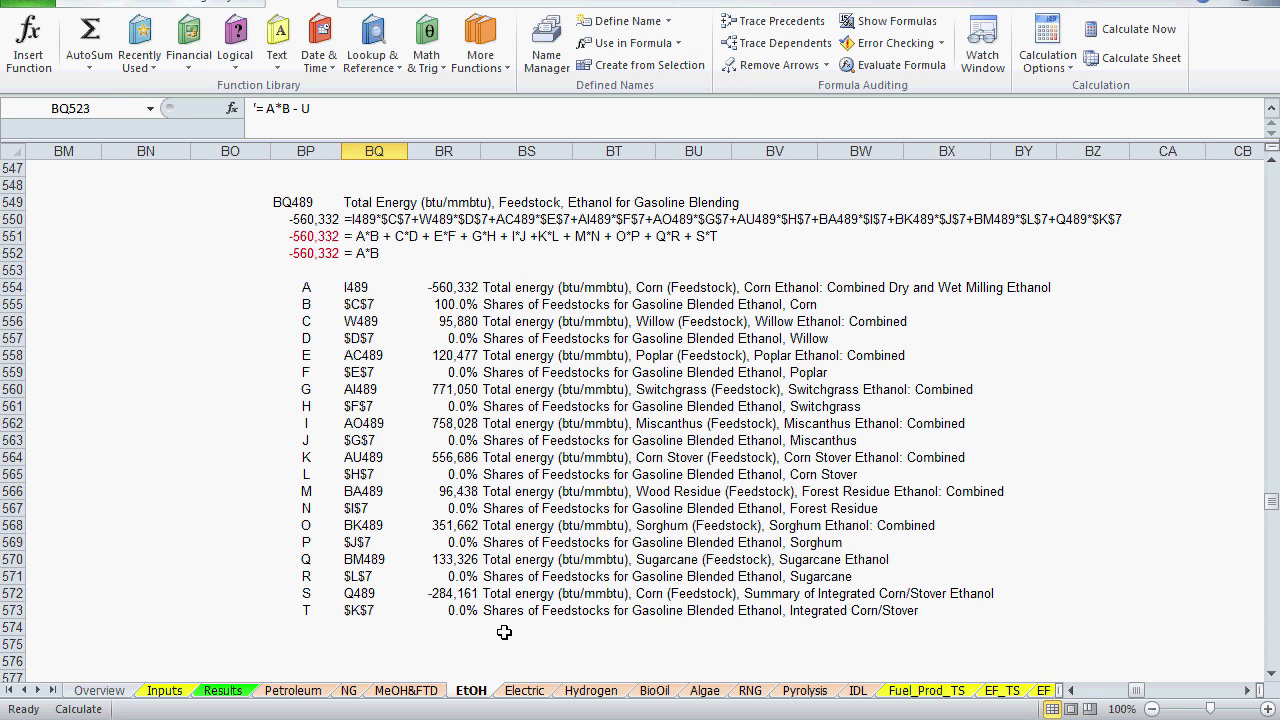
{"action": "left_click", "coordinate": [394, 254]}
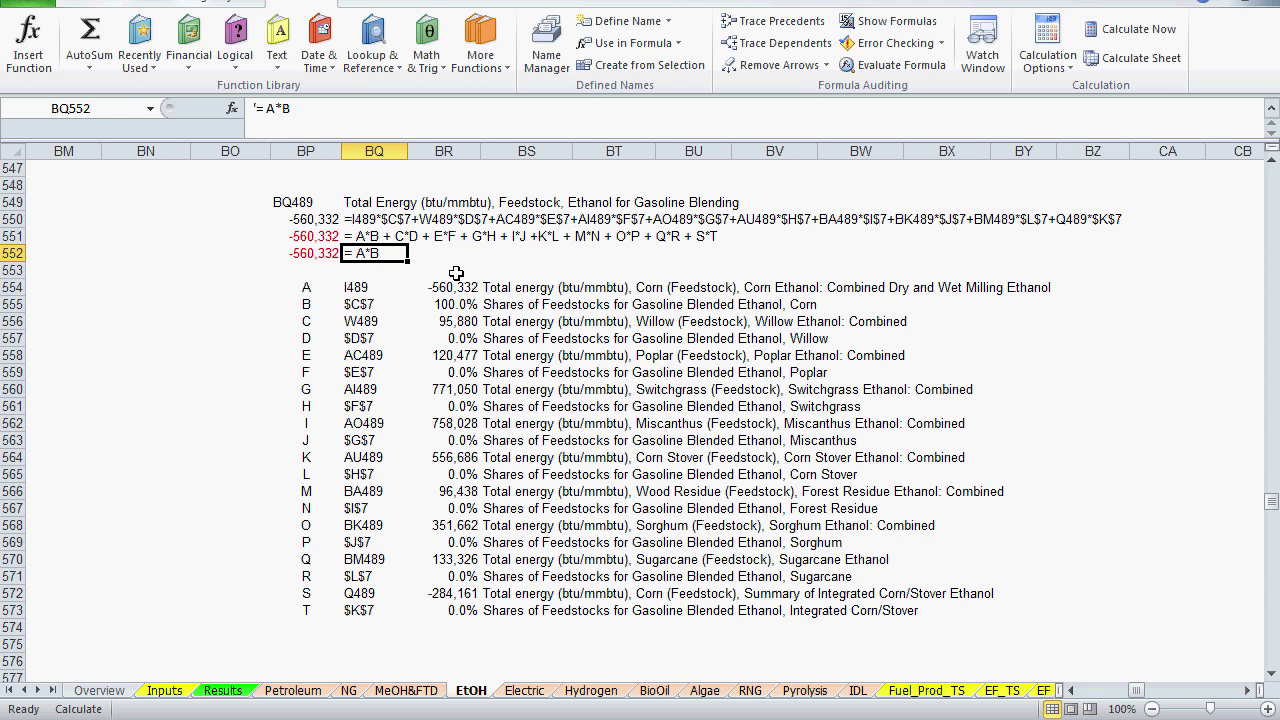
- Return to the Results sheet and show the M14 heading above the E85 total energy formula breakdown
{"action": "left_click", "coordinate": [222, 692]}
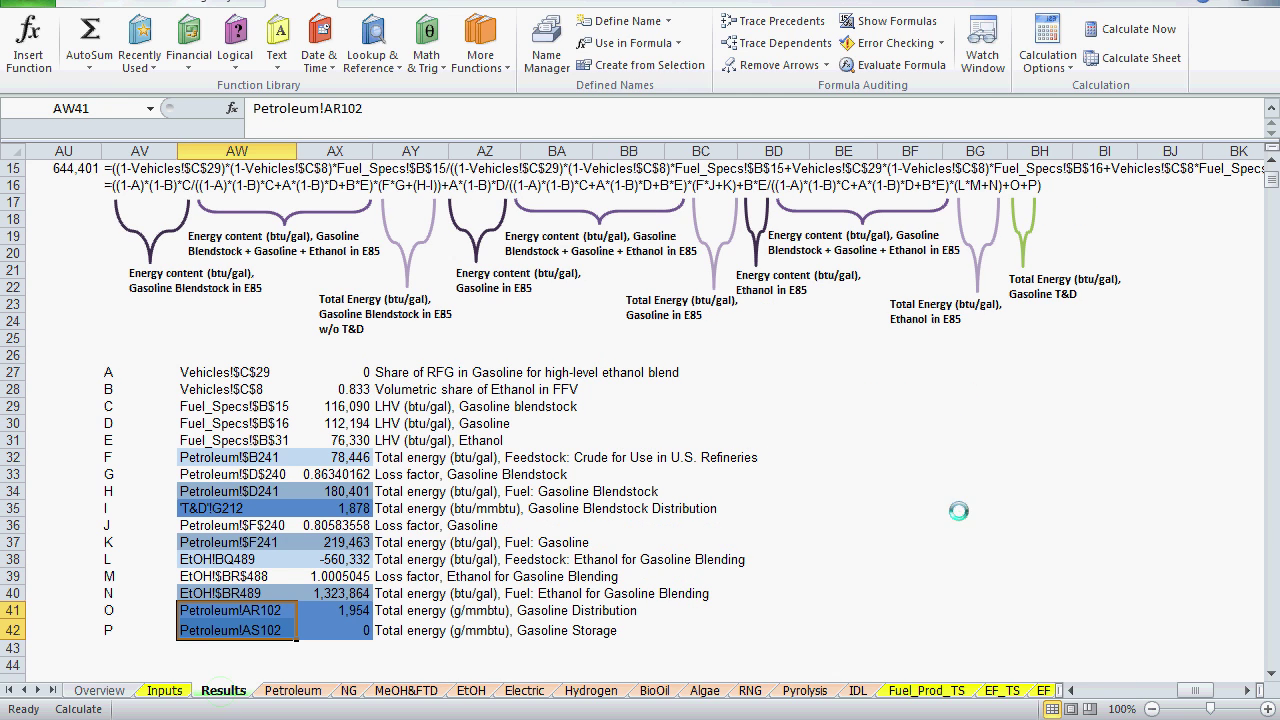
{"action": "left_click", "coordinate": [1273, 162]}
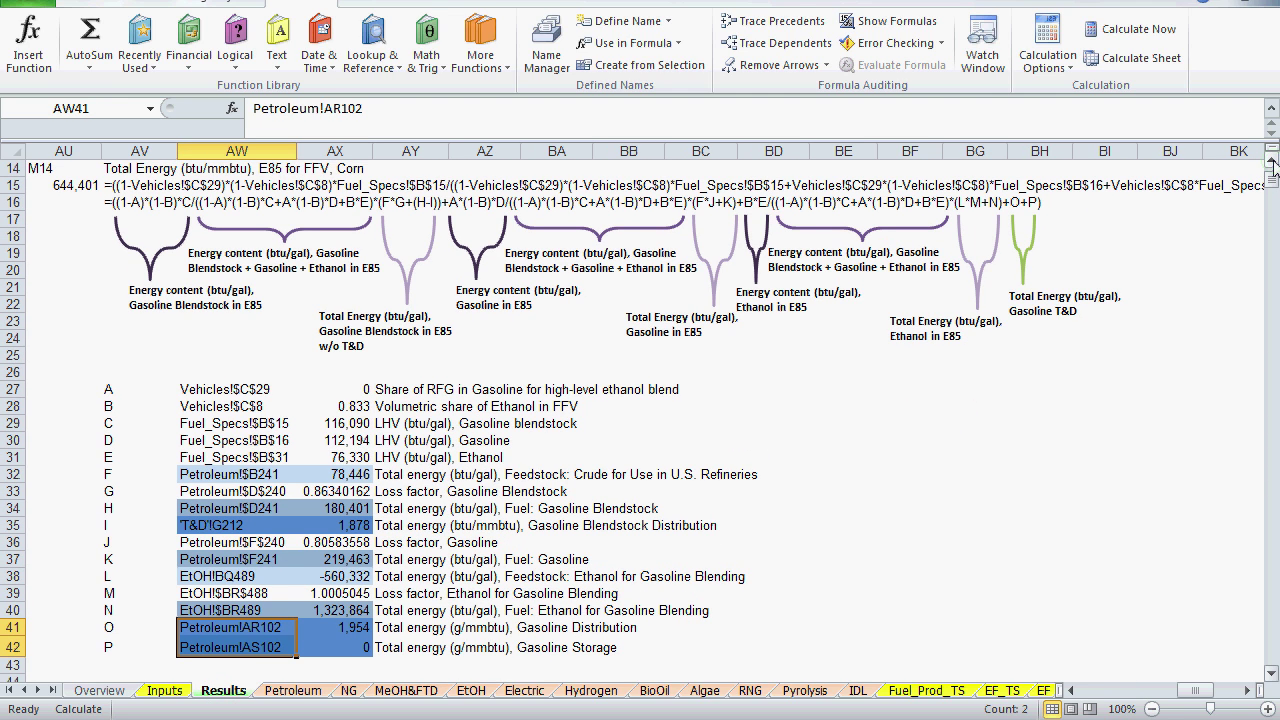